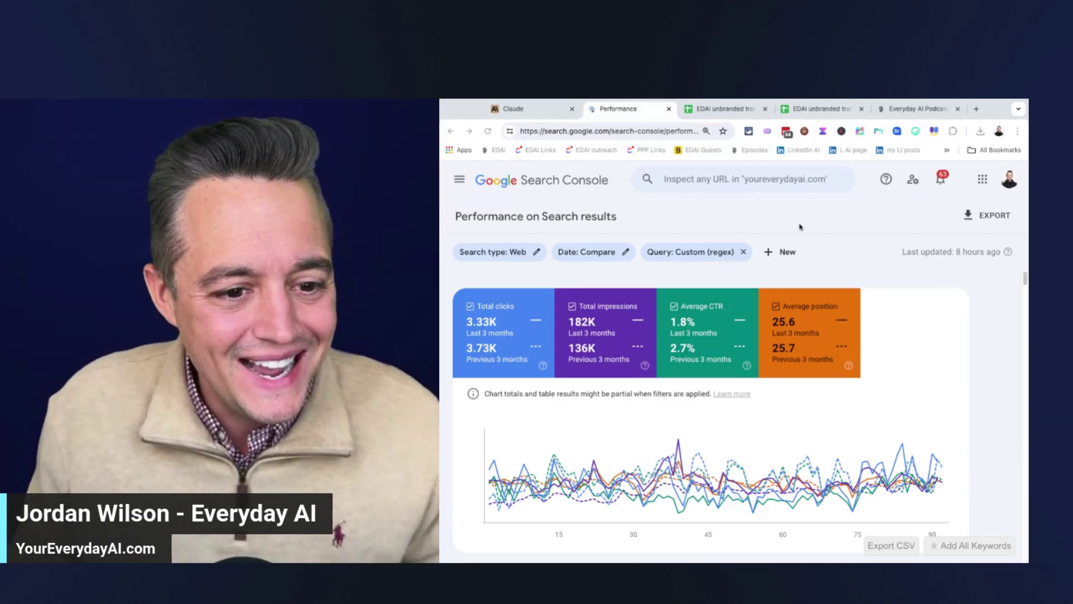
# - Switch to the Everyday AI Podcast tab showing the youreverydayai.com homepage
pyautogui.click(901, 110)
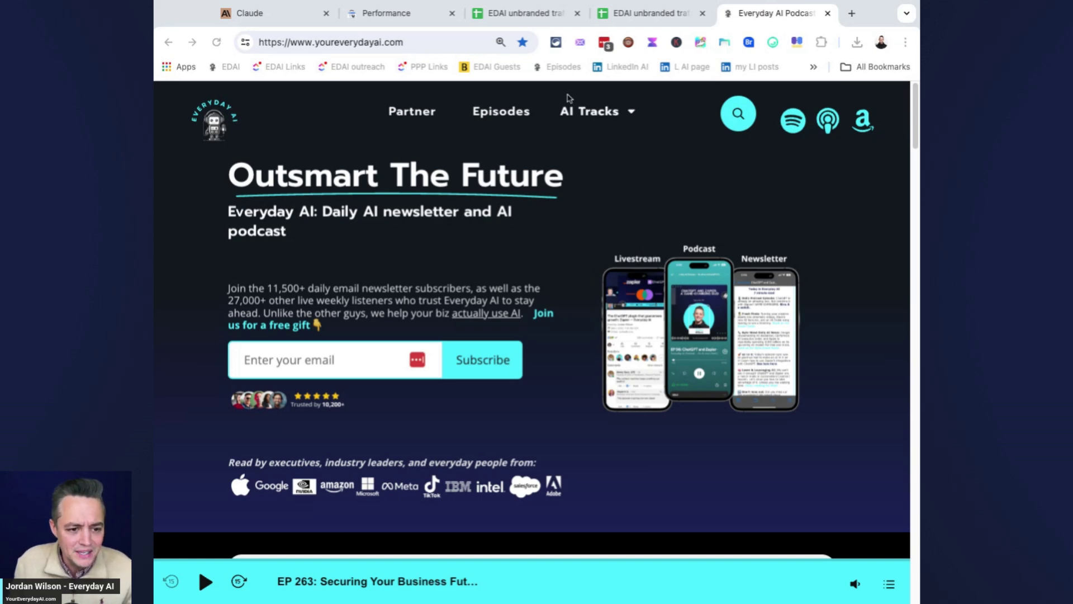
# - Scroll through the Google Search Console performance report
pyautogui.click(383, 16)
pyautogui.scroll(-8, 640, 441)
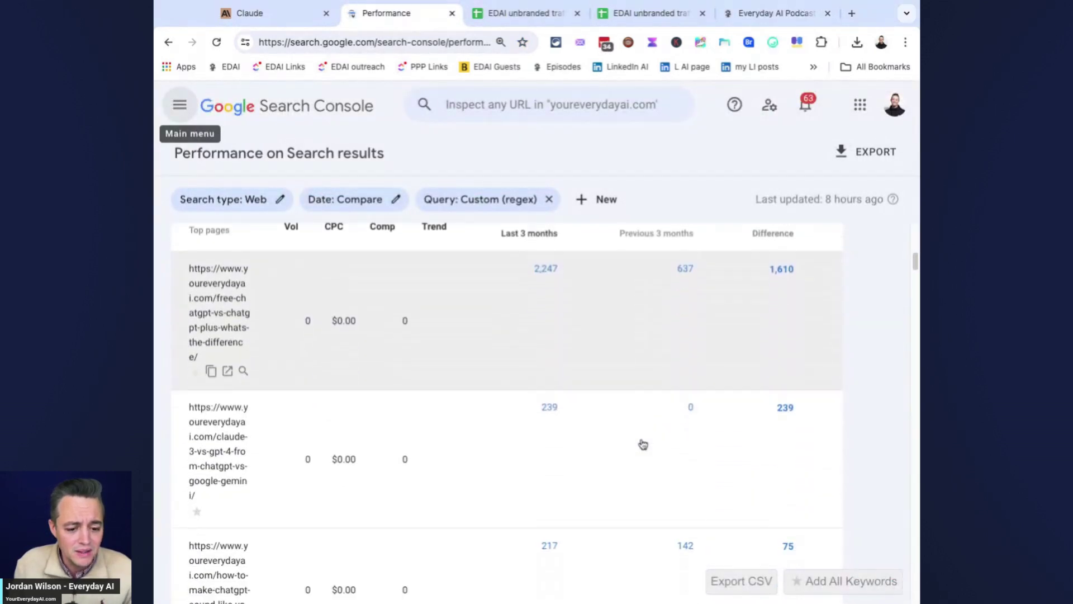
pyautogui.scroll(-10, 643, 444)
pyautogui.scroll(20, 646, 436)
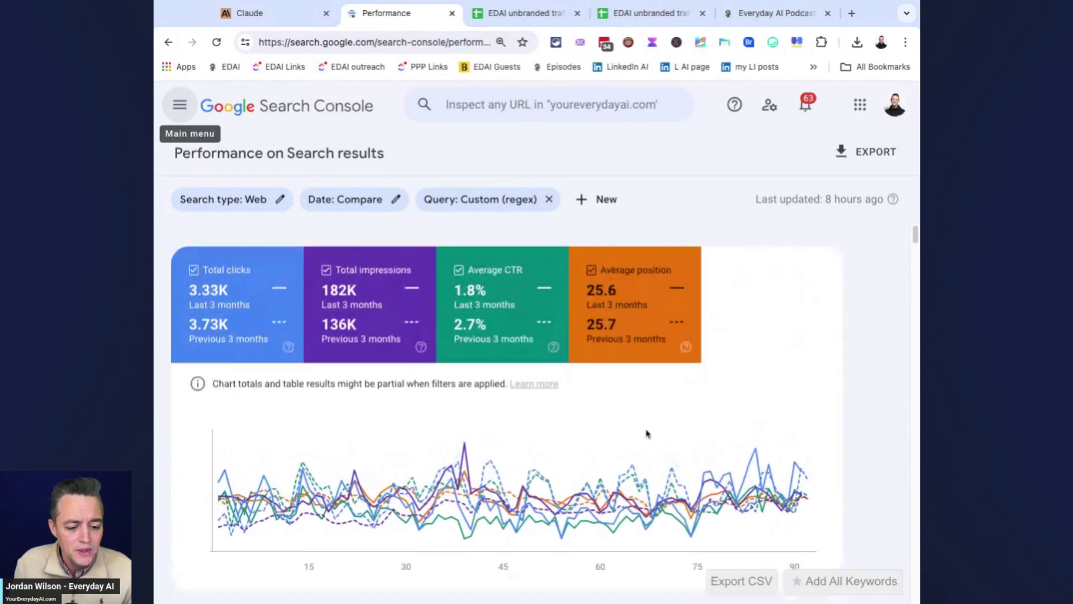
# - Review the EDAI unbranded traffic terms spreadsheet, comparing it with the performance report
pyautogui.click(546, 14)
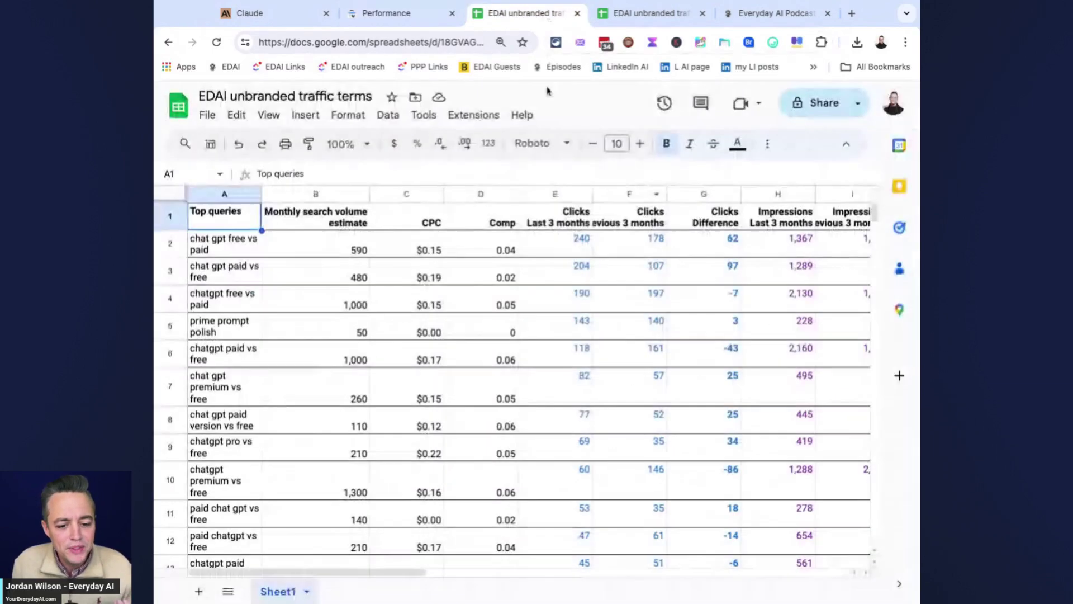
pyautogui.scroll(-20, 550, 291)
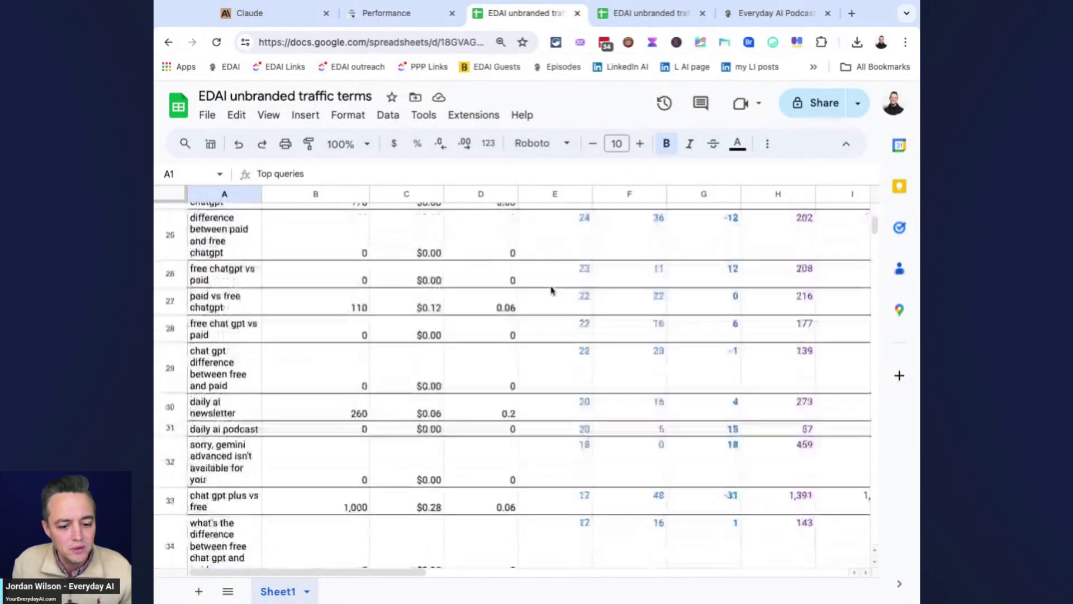
pyautogui.scroll(-10, 551, 291)
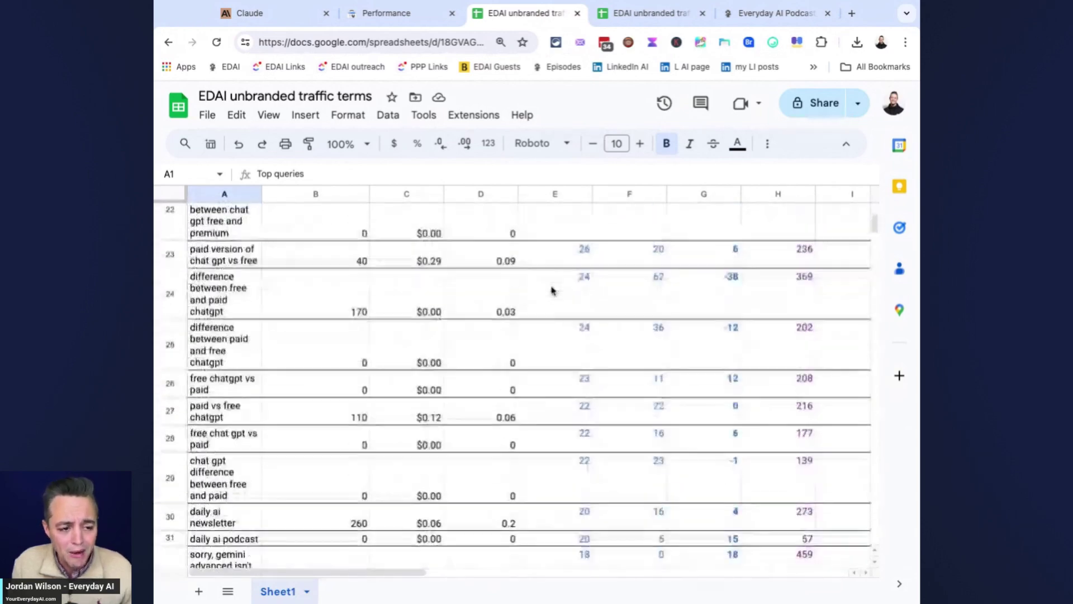
pyautogui.scroll(3, 552, 290)
pyautogui.click(436, 15)
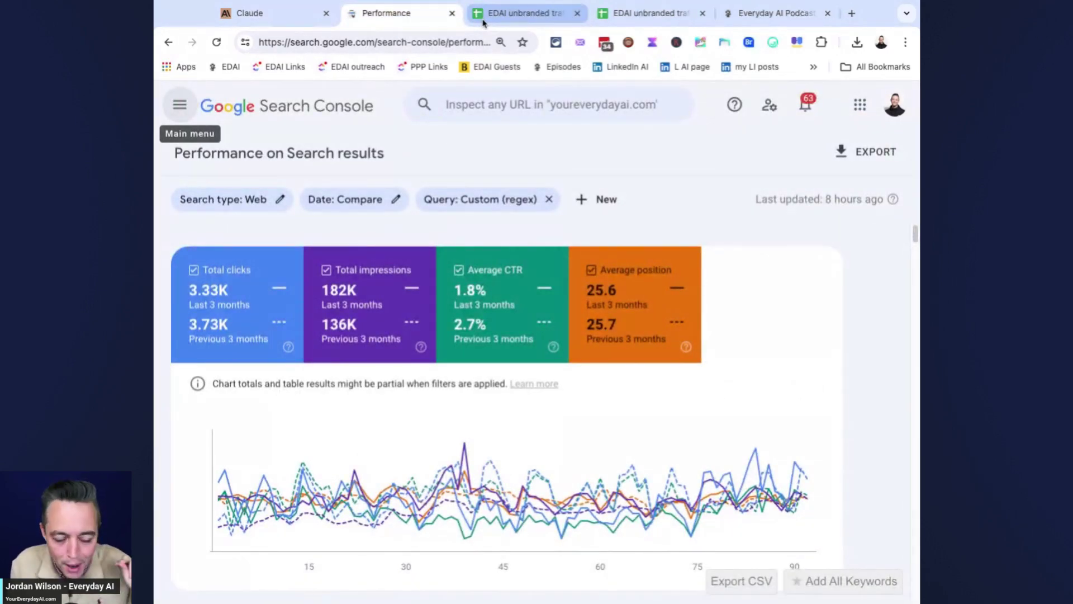
pyautogui.click(525, 13)
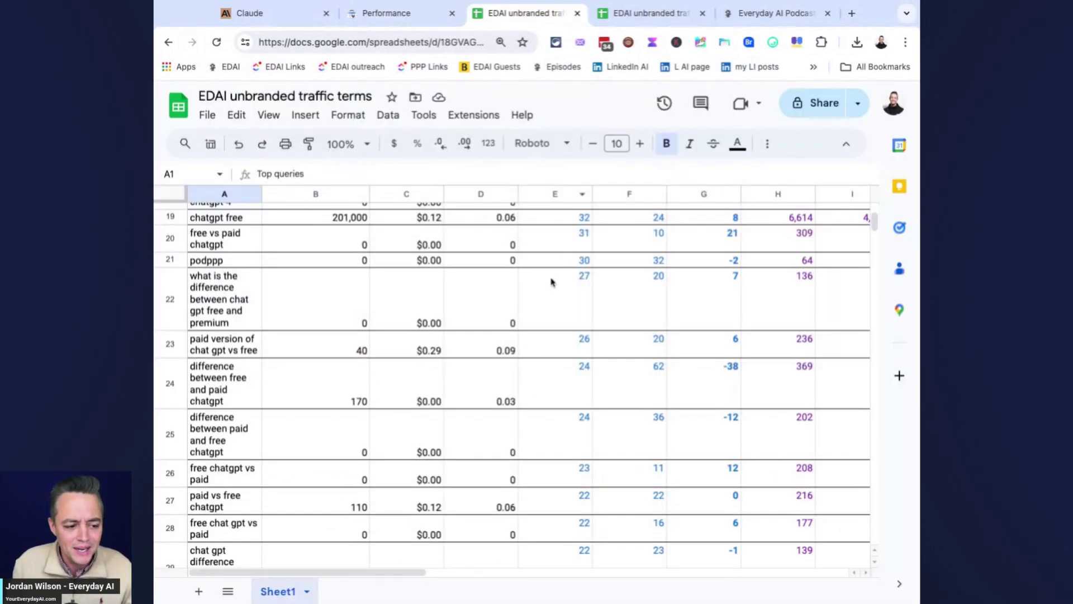
pyautogui.scroll(-8, 551, 283)
pyautogui.scroll(-15, 549, 283)
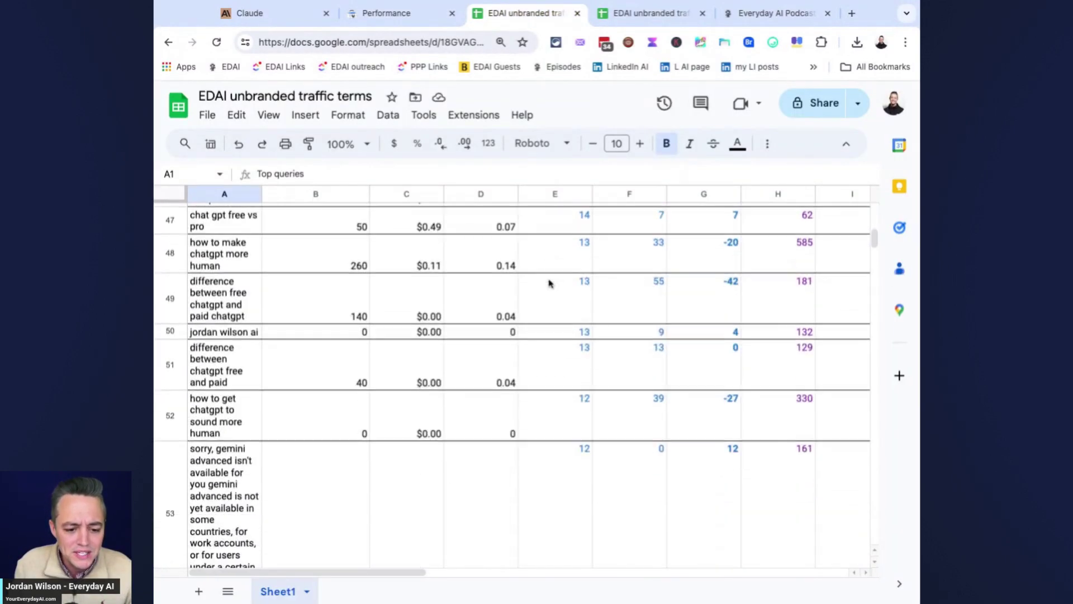
pyautogui.scroll(-5, 551, 284)
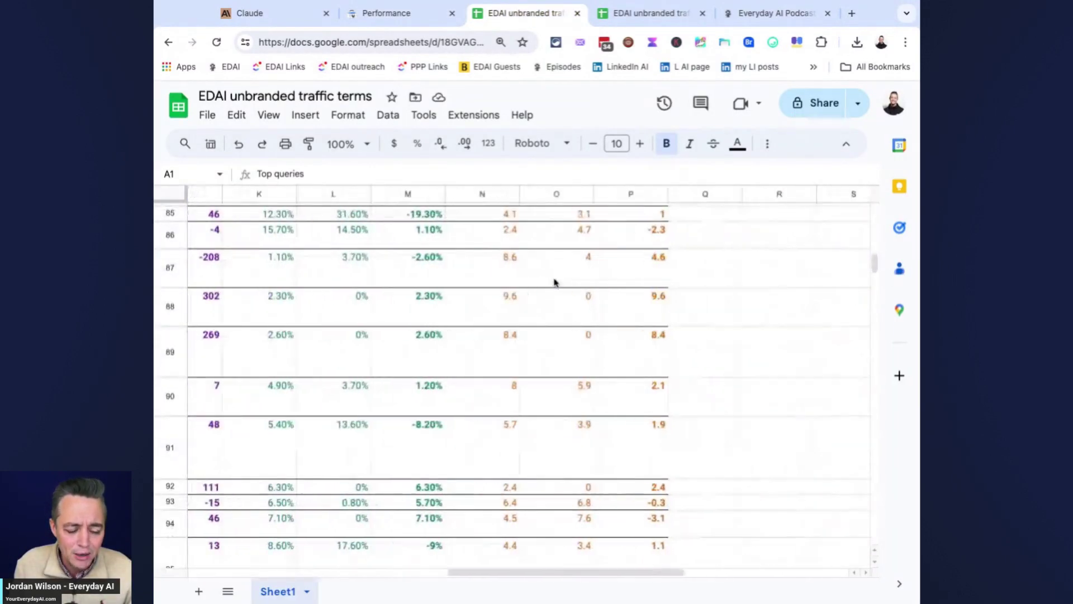
pyautogui.scroll(-20, 550, 276)
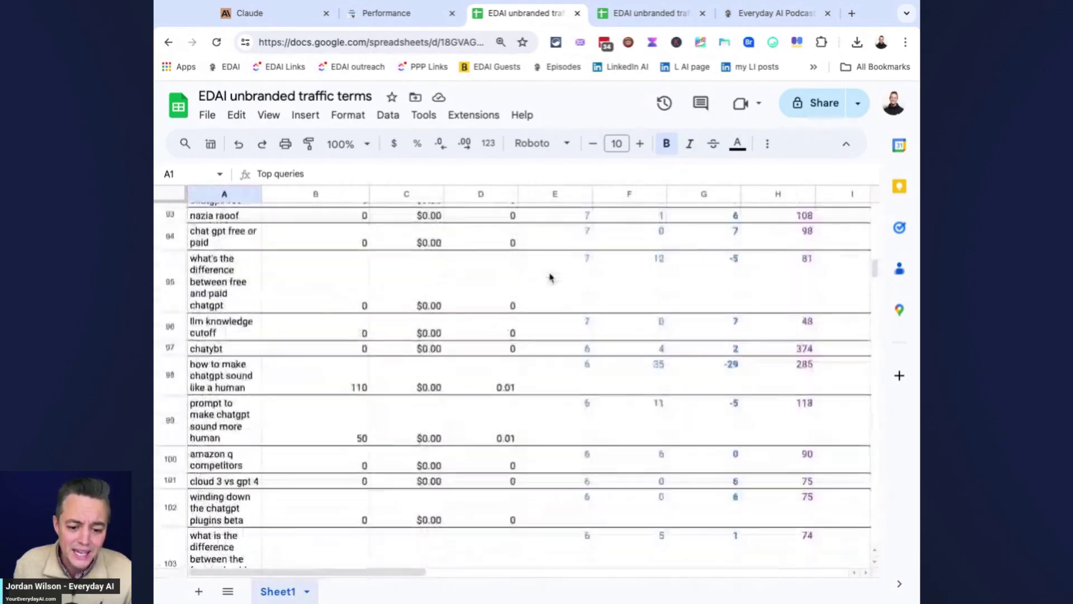
pyautogui.scroll(20, 553, 278)
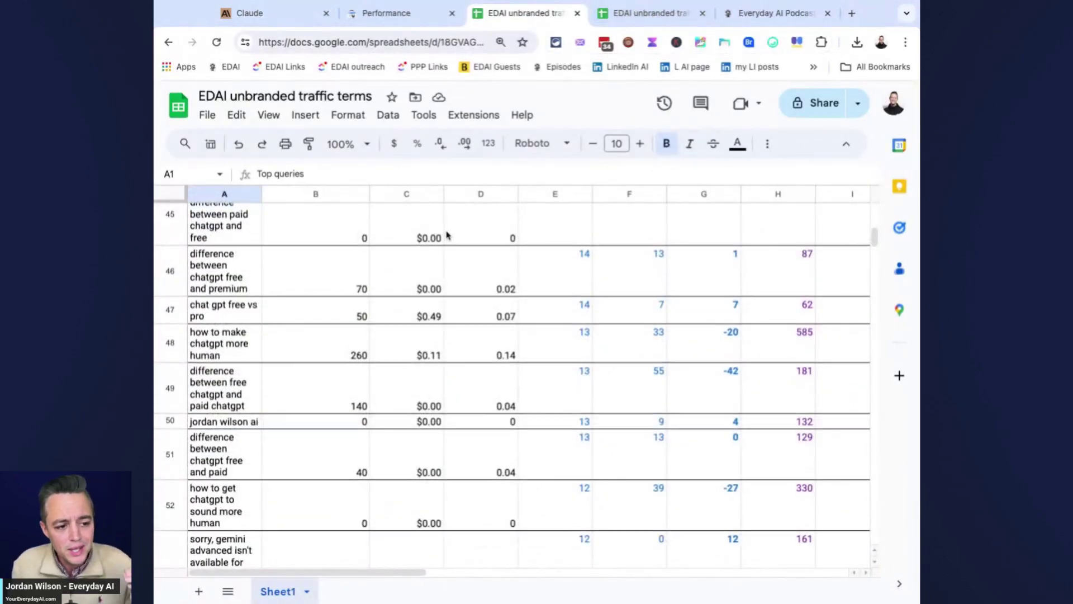
pyautogui.scroll(15, 446, 232)
# - Look over the top-pages traffic spreadsheet of youreverydayai.com URLs
pyautogui.click(648, 13)
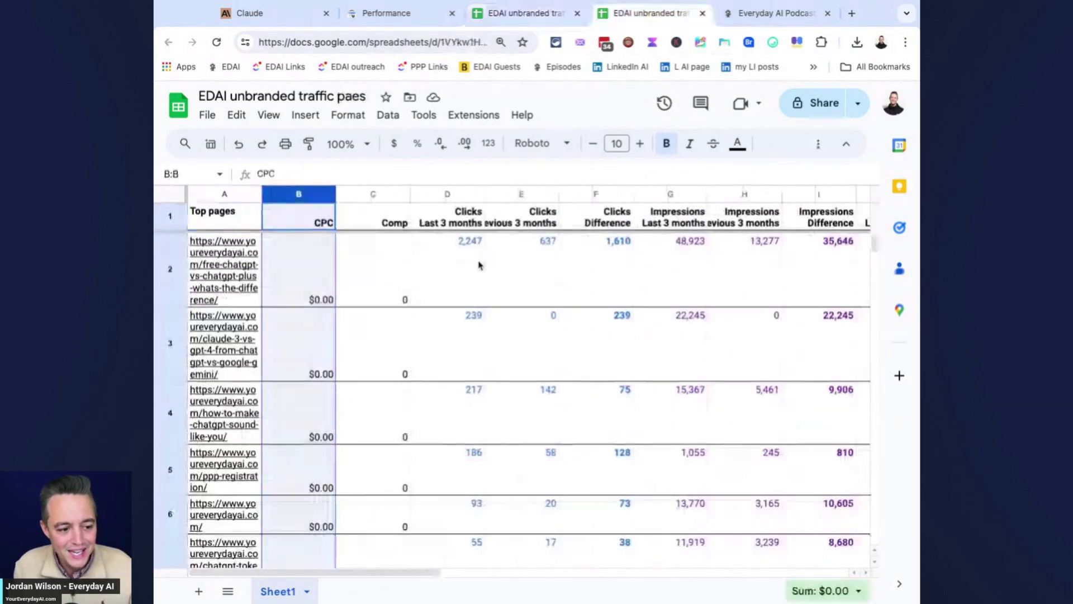
pyautogui.scroll(-10, 452, 286)
pyautogui.scroll(10, 451, 286)
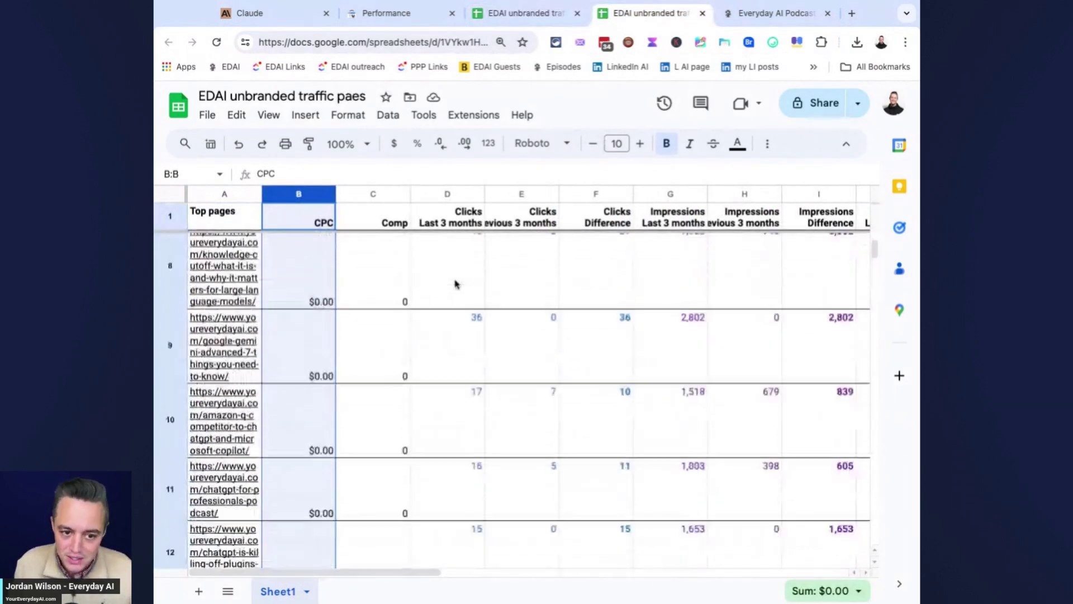
# - Paste the prepared prompt asking for 10 deeper Search Console trends into the new Claude chat
pyautogui.click(262, 13)
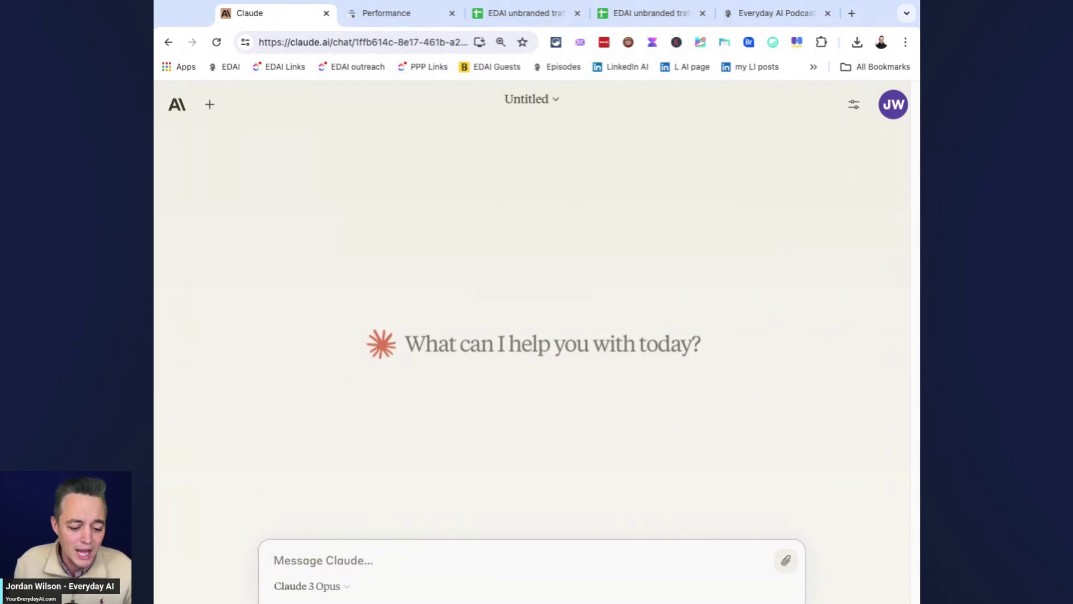
pyautogui.press('super+Tab')
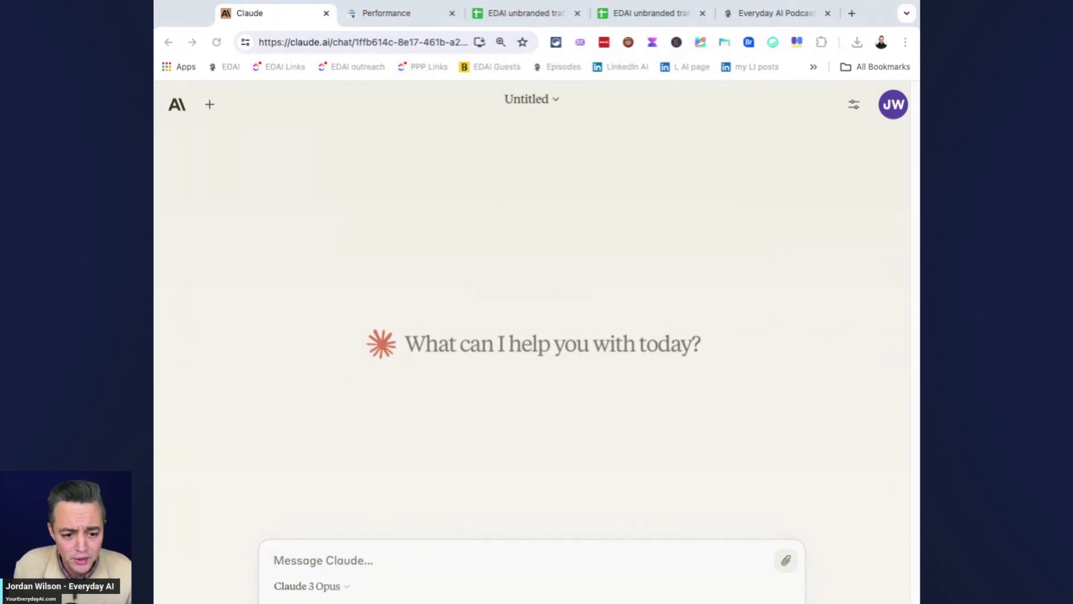
pyautogui.press('super+Tab')
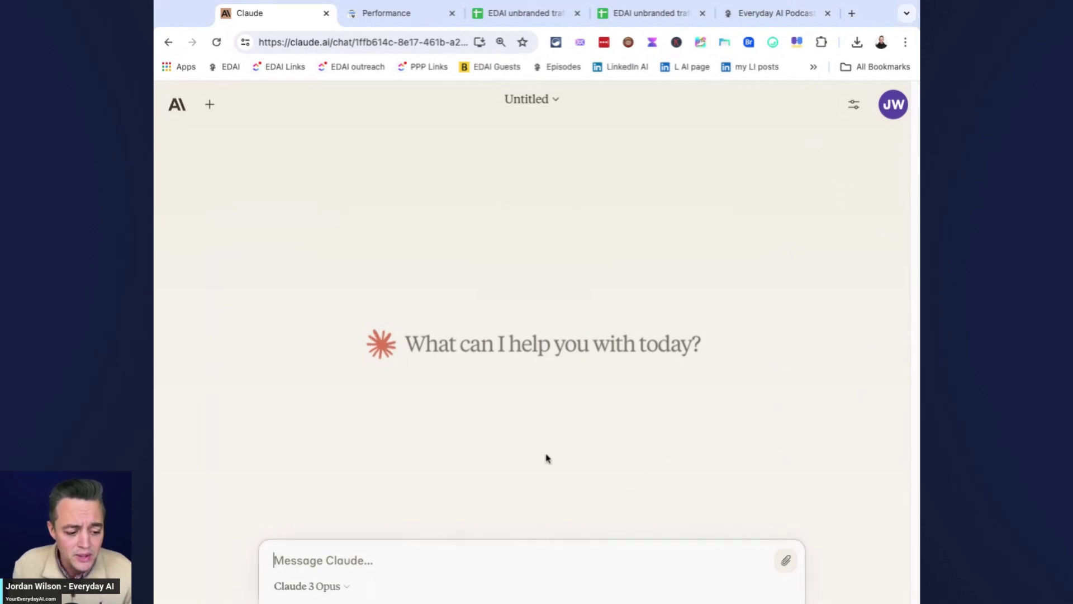
pyautogui.write("this is google search console data for my website, including monthly search volume estimates. there's columns for clicks, impressions, CTR, as well as google position. This is for queries that are driving traffic to my website, but I'll later share with you another spreadsheet with similar data but for pages. In both sheets, there's 'last 3 months' which are the last 3 months, and 'previous 3 months' which are the 3 months prior to that. please find 10 trends i should be paying attention to and respond back with formatting to make it easy to read and understand. Please take your time to dive deep into the data points, as I'm not interested in obvious data points. i'm more concerned with finding deeper, insightful trends that may be hidden in the data. please reply without wasting words, in bullet point and bolded headlines.")
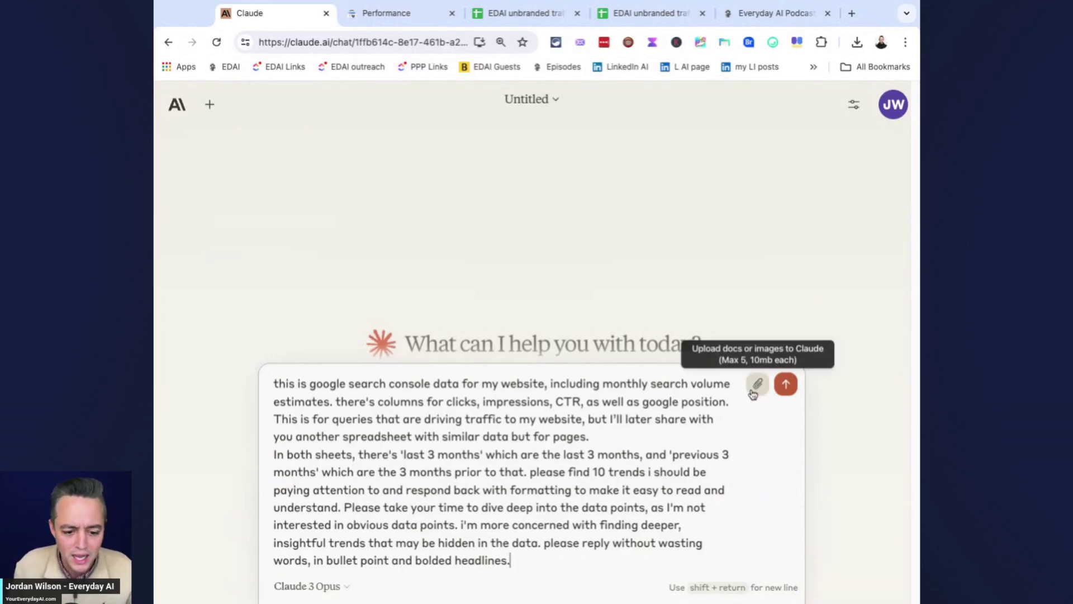
# - Attach the EDAI unbranded traffic terms CSV and send the prompt
pyautogui.click(756, 392)
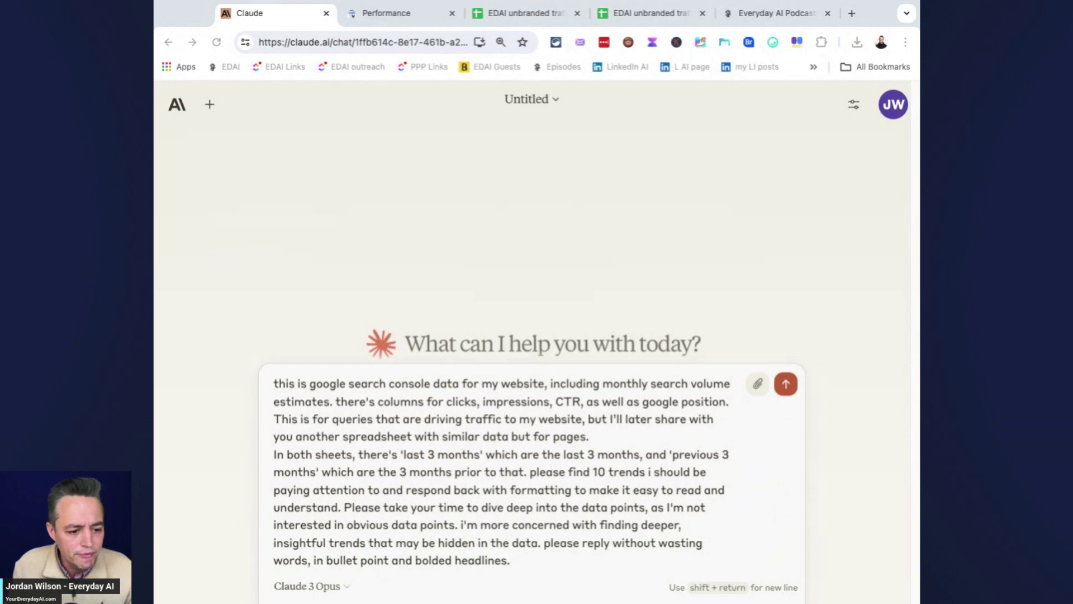
pyautogui.press('Return')
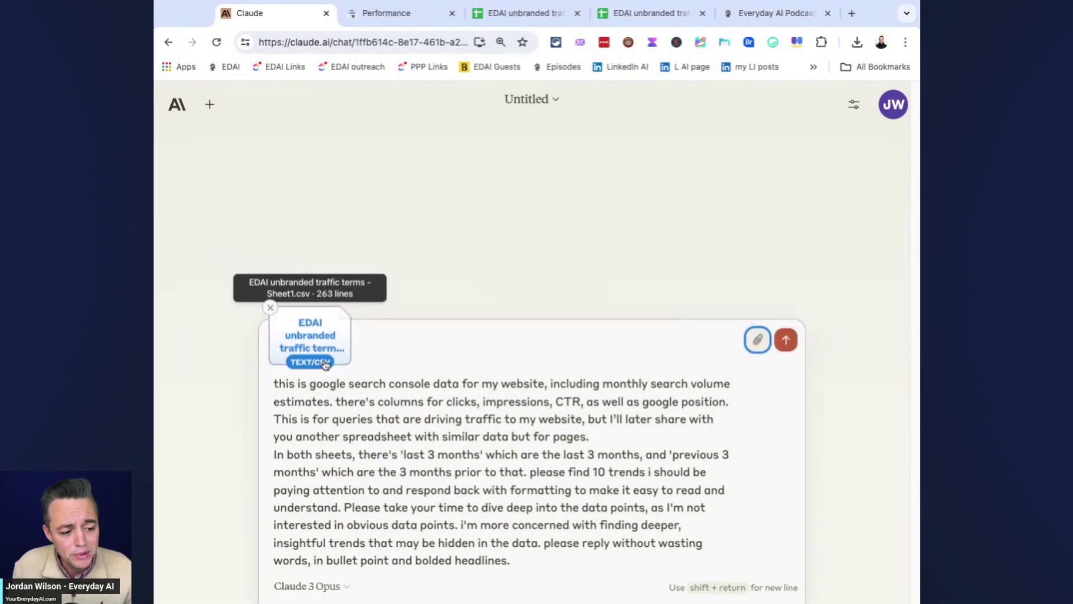
pyautogui.click(442, 402)
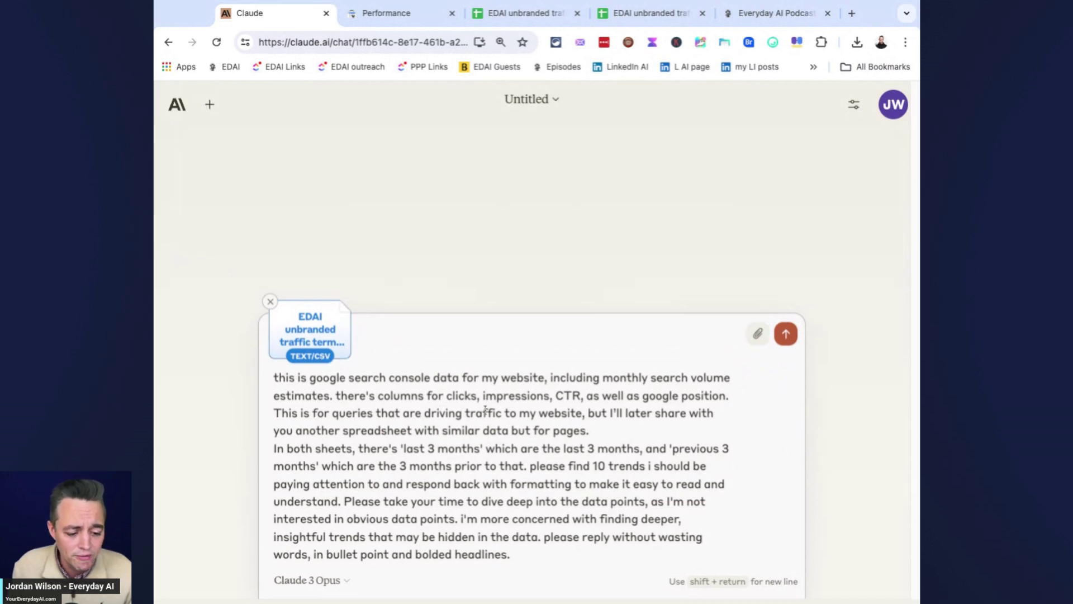
pyautogui.click(786, 339)
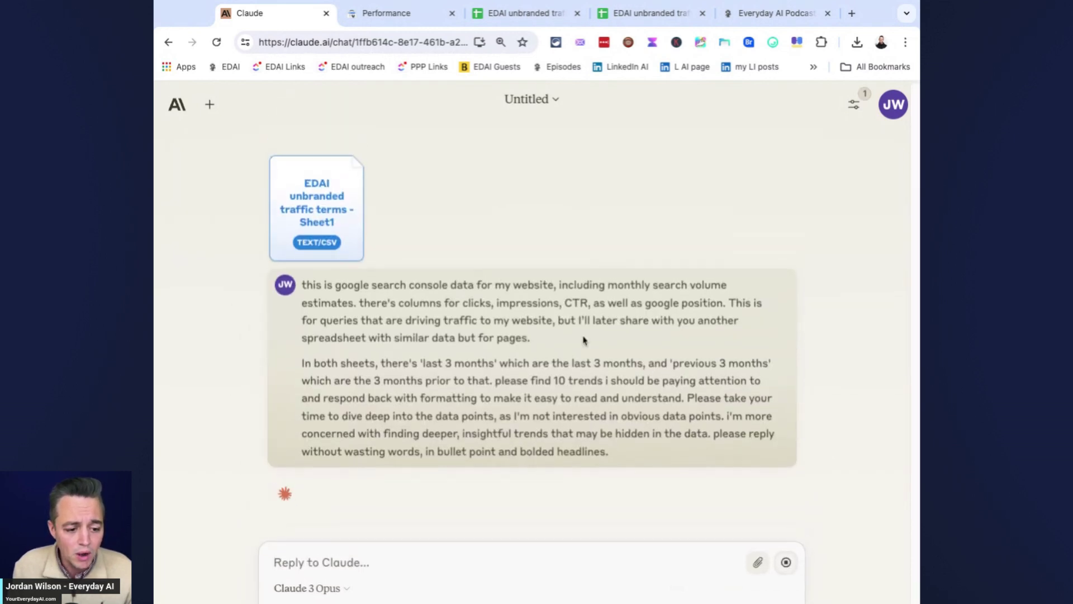
# - Enlarge the chat and cross-check the terms spreadsheet and Performance report while Claude answers
pyautogui.press('super+plus')
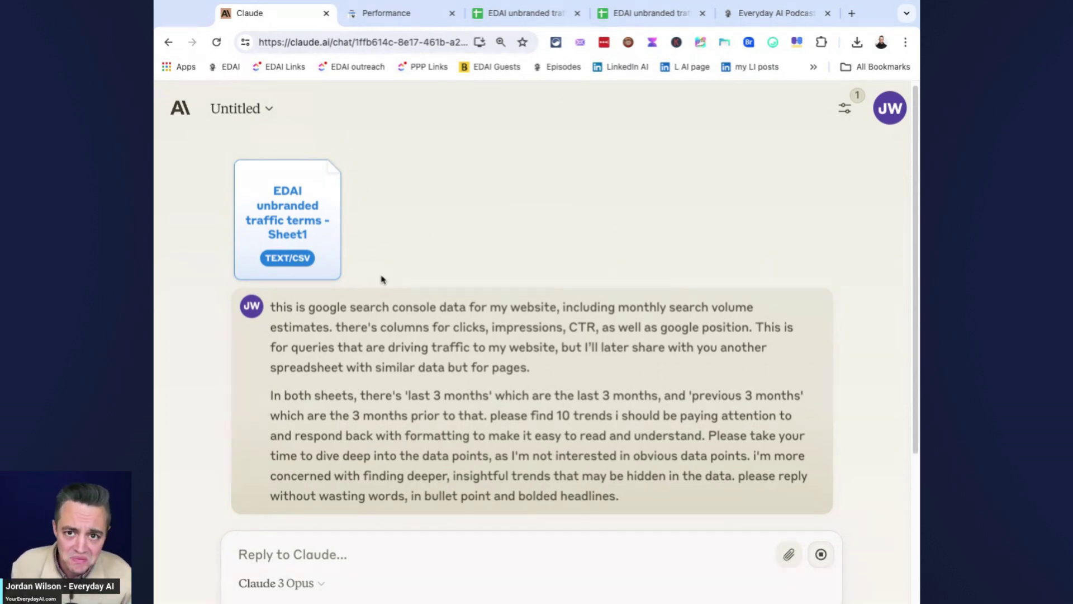
pyautogui.click(536, 22)
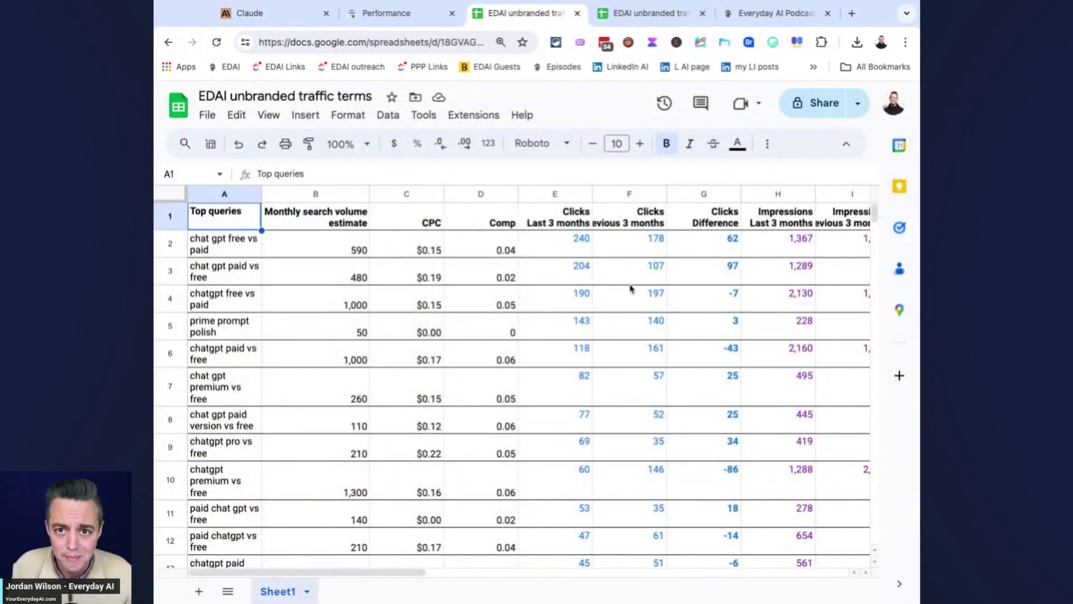
pyautogui.scroll(-10, 635, 292)
pyautogui.scroll(10, 643, 296)
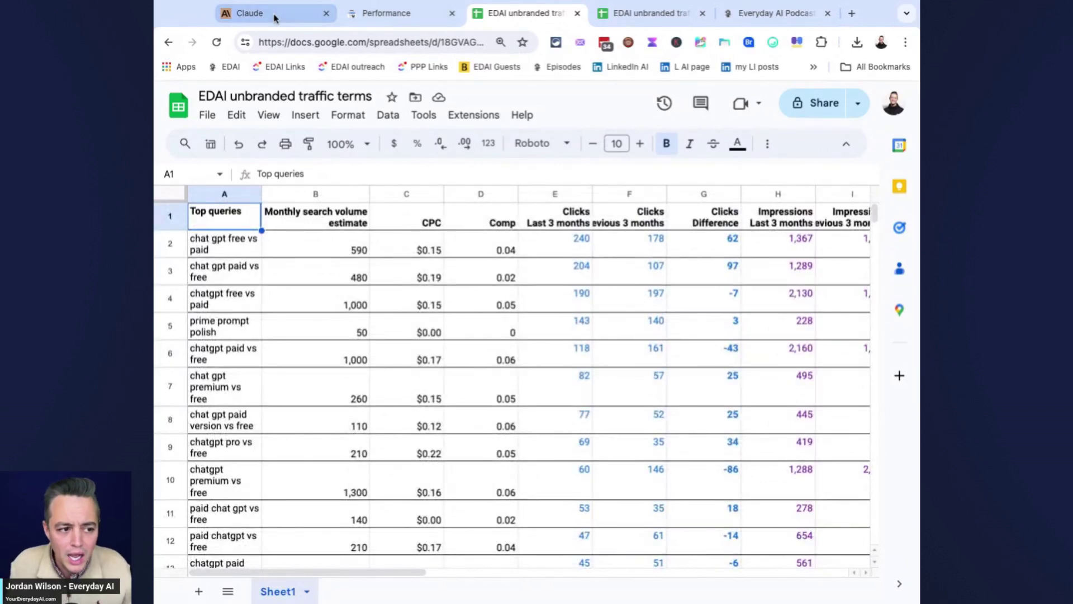
pyautogui.click(235, 13)
pyautogui.scroll(-3, 524, 233)
pyautogui.scroll(3, 523, 233)
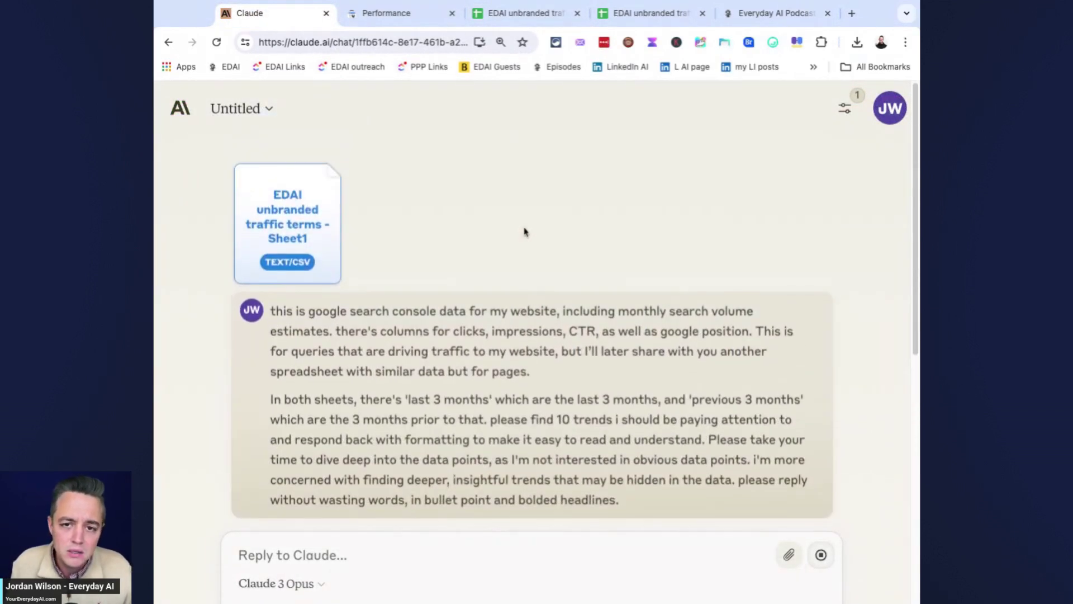
pyautogui.scroll(-1, 524, 233)
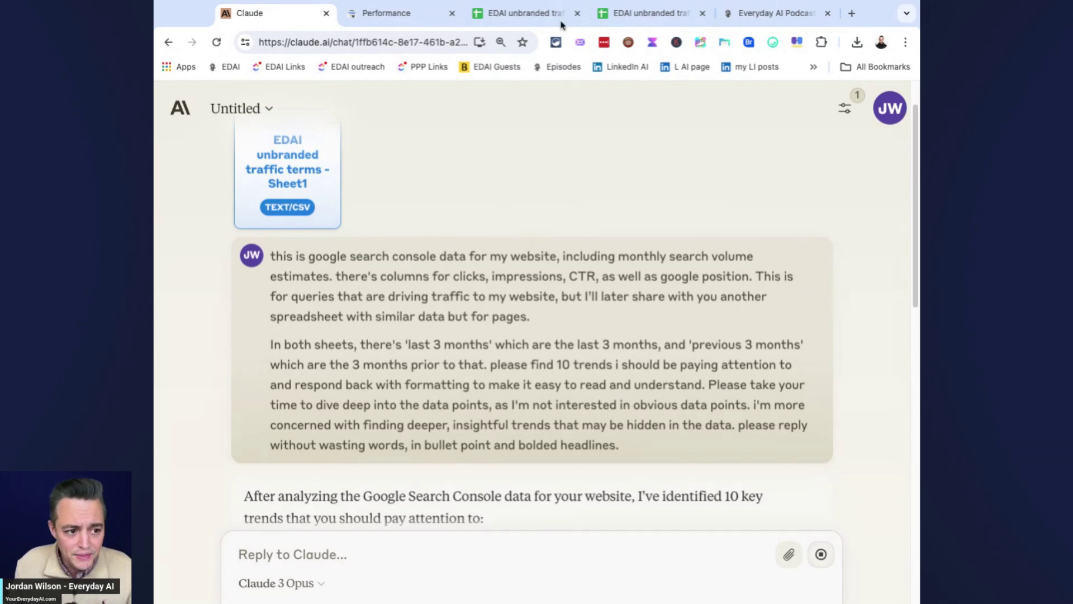
pyautogui.click(386, 13)
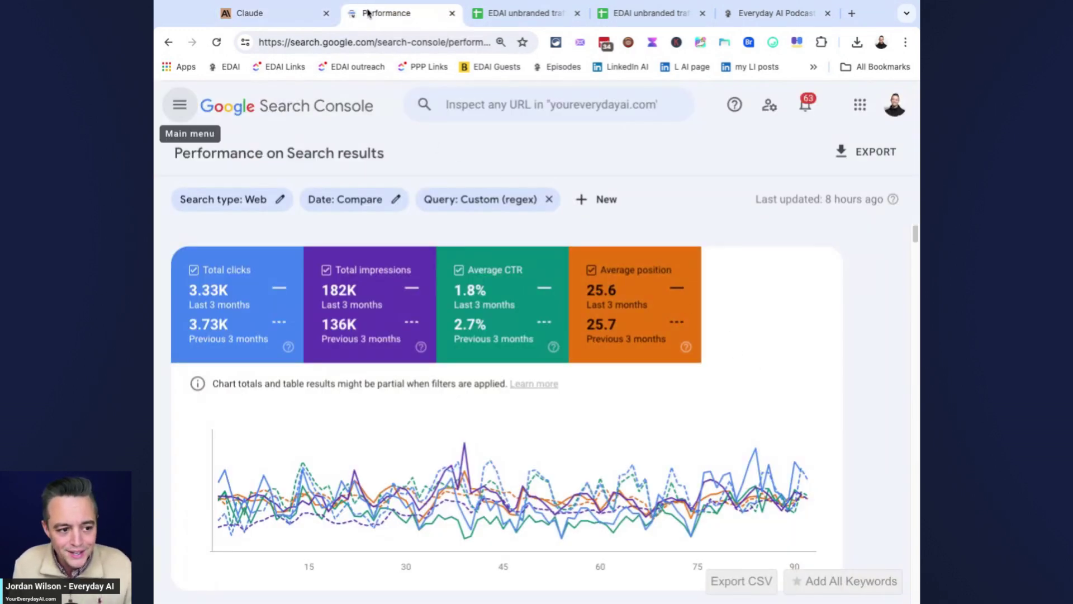
pyautogui.click(310, 21)
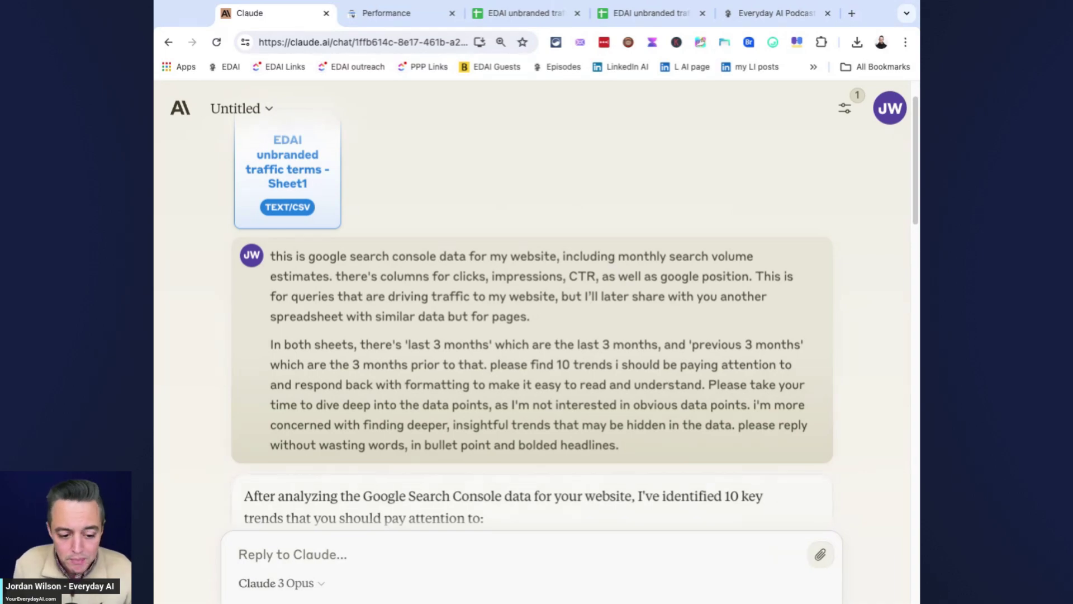
# - Read through Claude's ten query trends, checking them against the Performance report
pyautogui.scroll(-4, 650, 302)
pyautogui.scroll(-15, 650, 302)
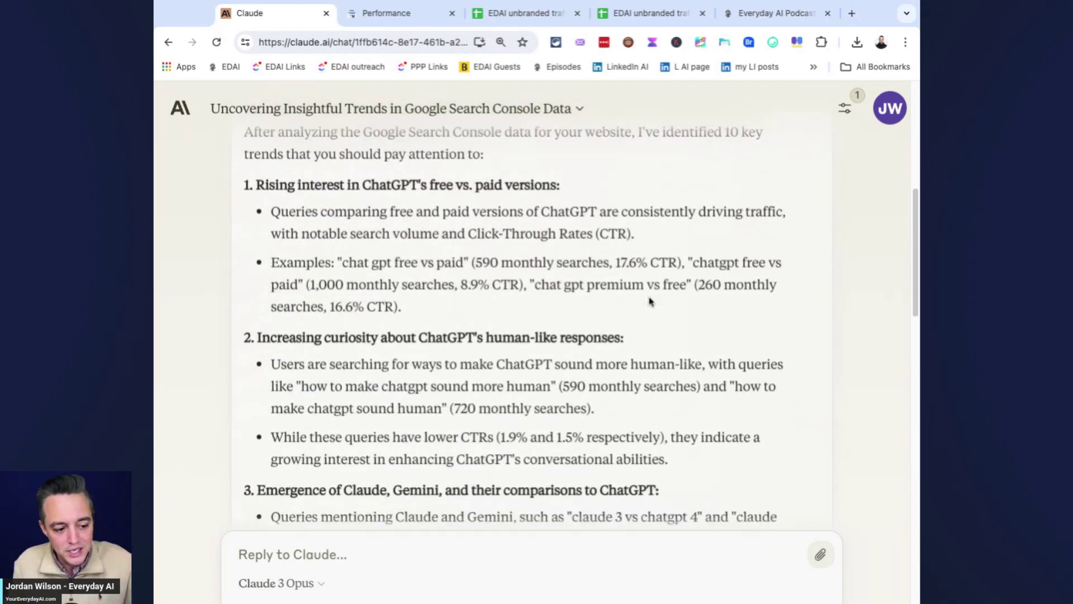
pyautogui.scroll(-10, 653, 304)
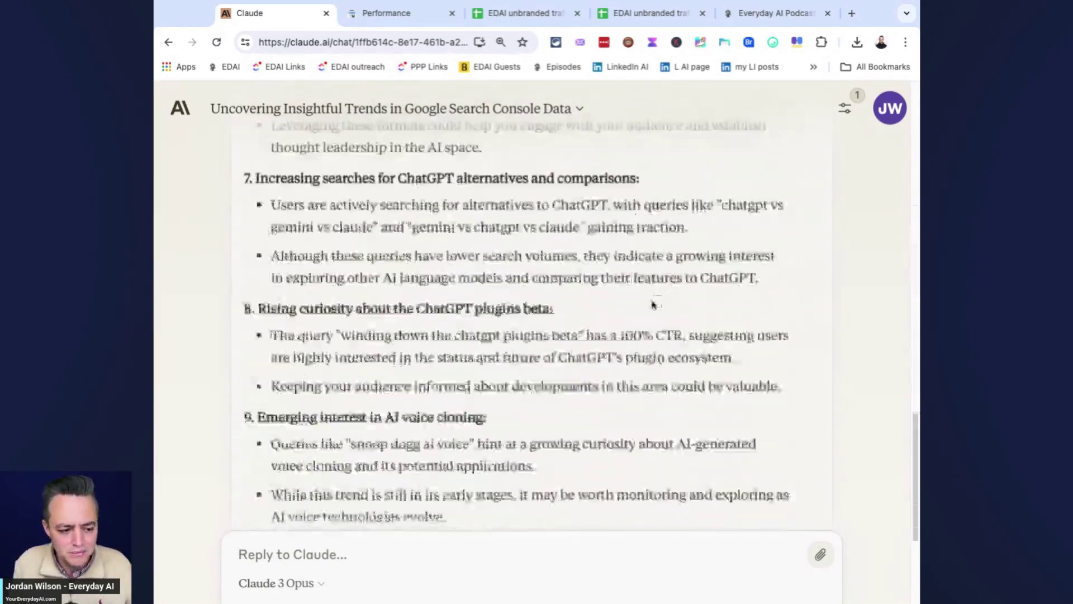
pyautogui.scroll(15, 653, 305)
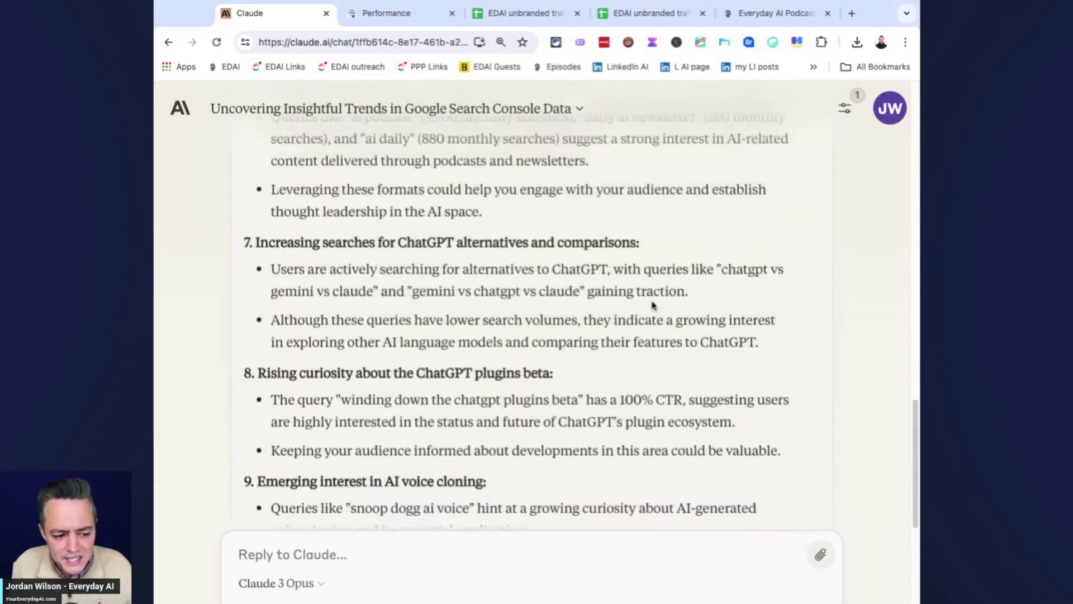
pyautogui.scroll(6, 657, 304)
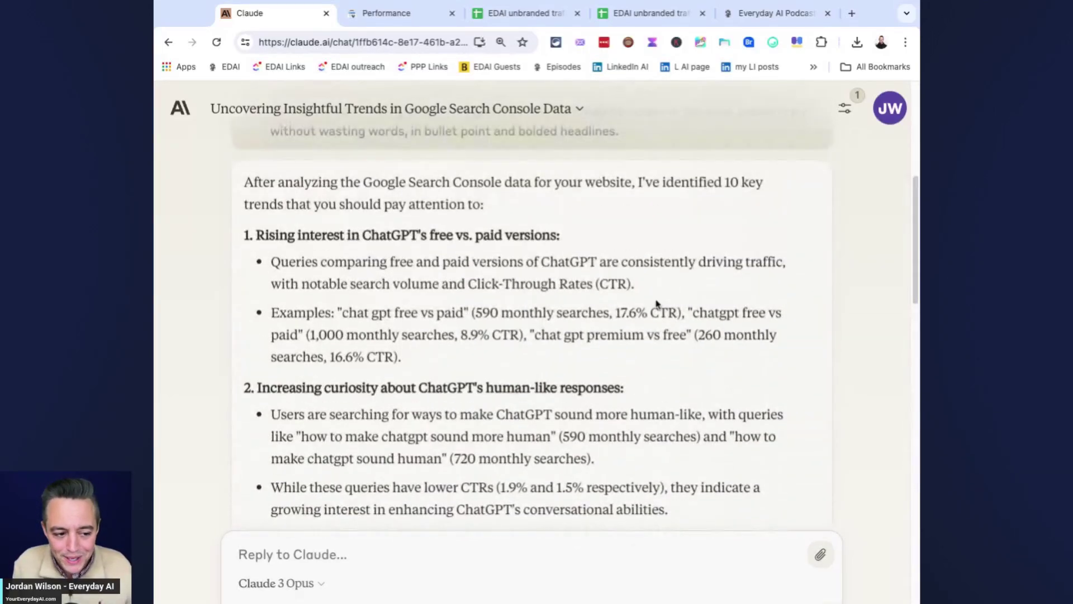
pyautogui.scroll(-1, 657, 304)
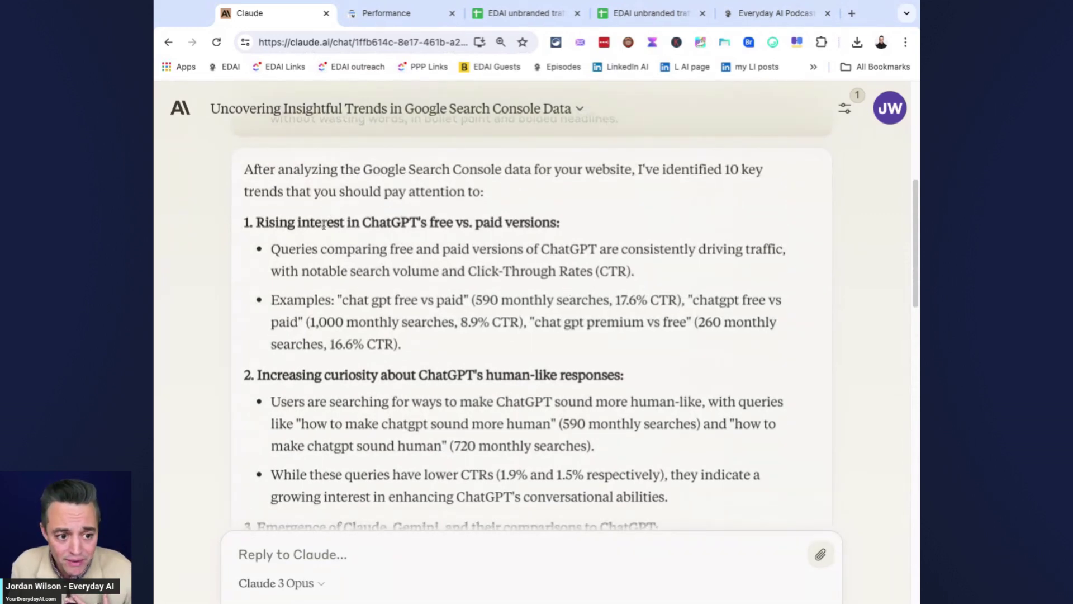
pyautogui.click(391, 13)
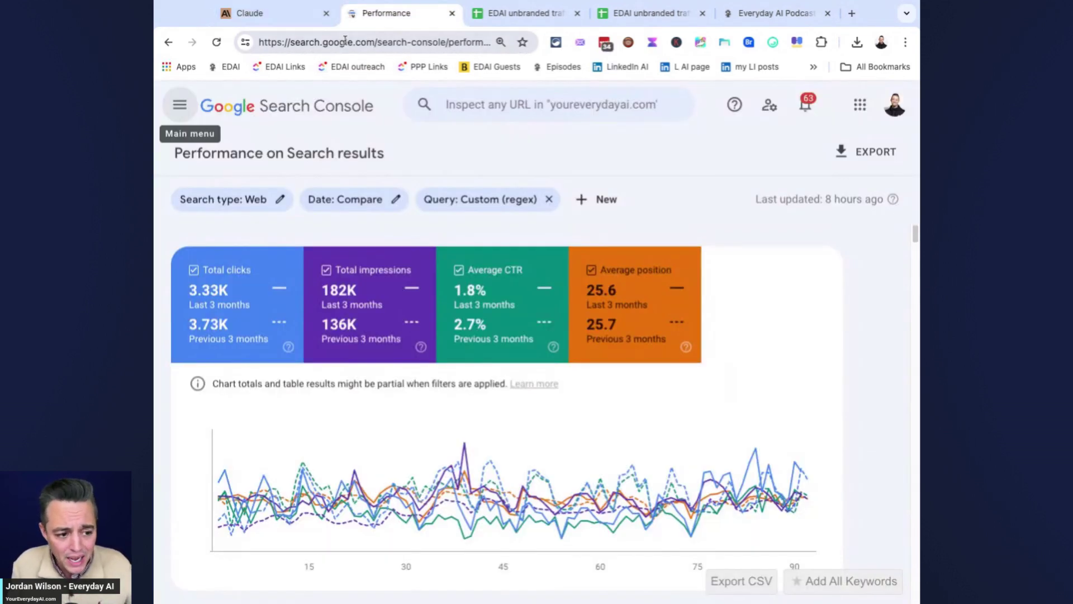
pyautogui.click(297, 22)
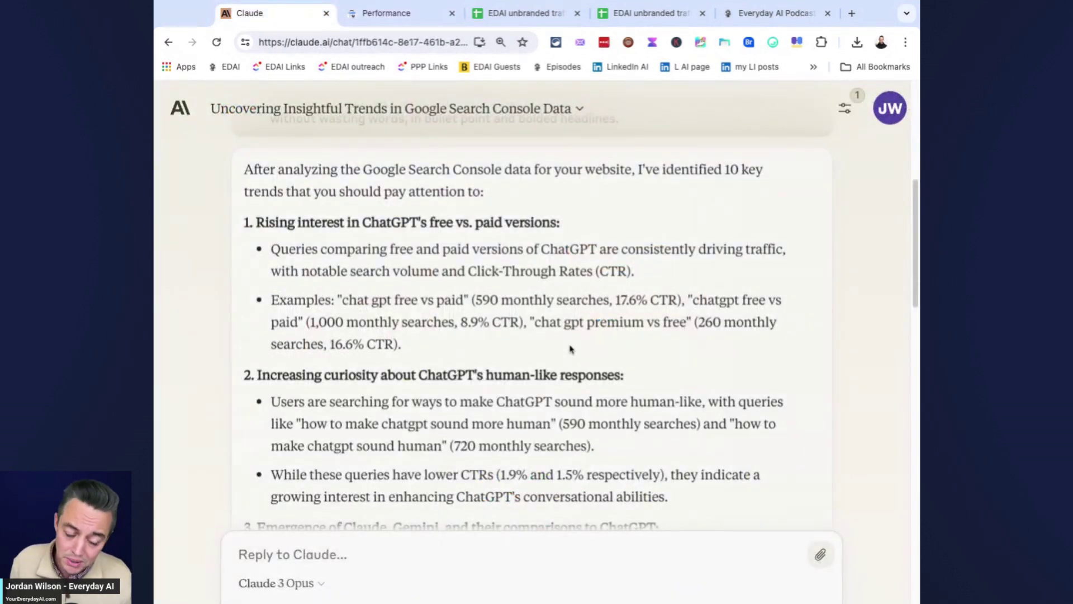
# - Highlight the headings of trends 1, 2 and 3 in Claude's reply
pyautogui.tripleClick(367, 225)
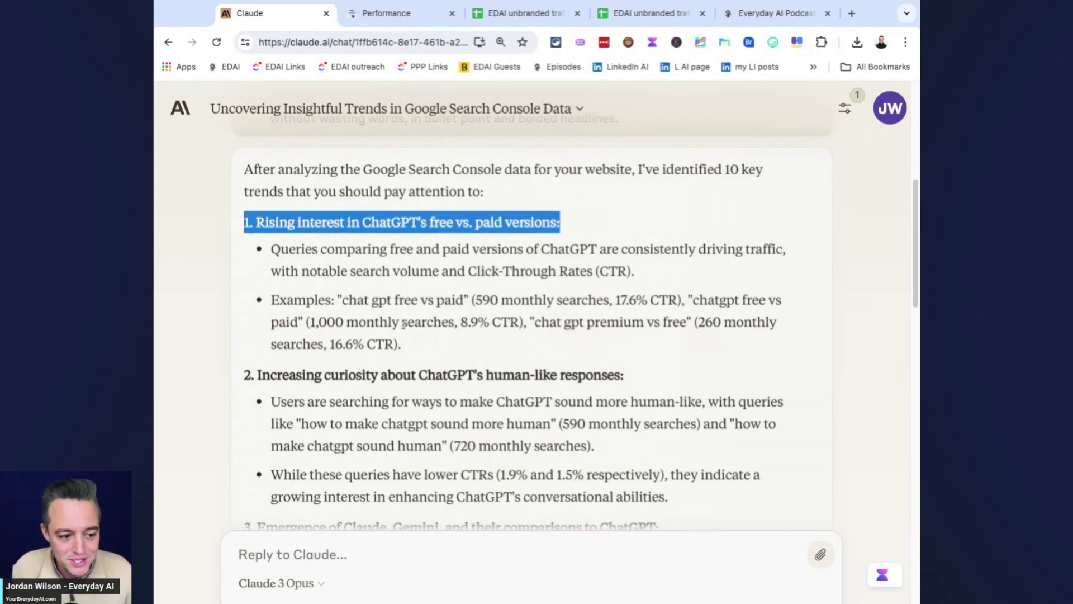
pyautogui.tripleClick(414, 372)
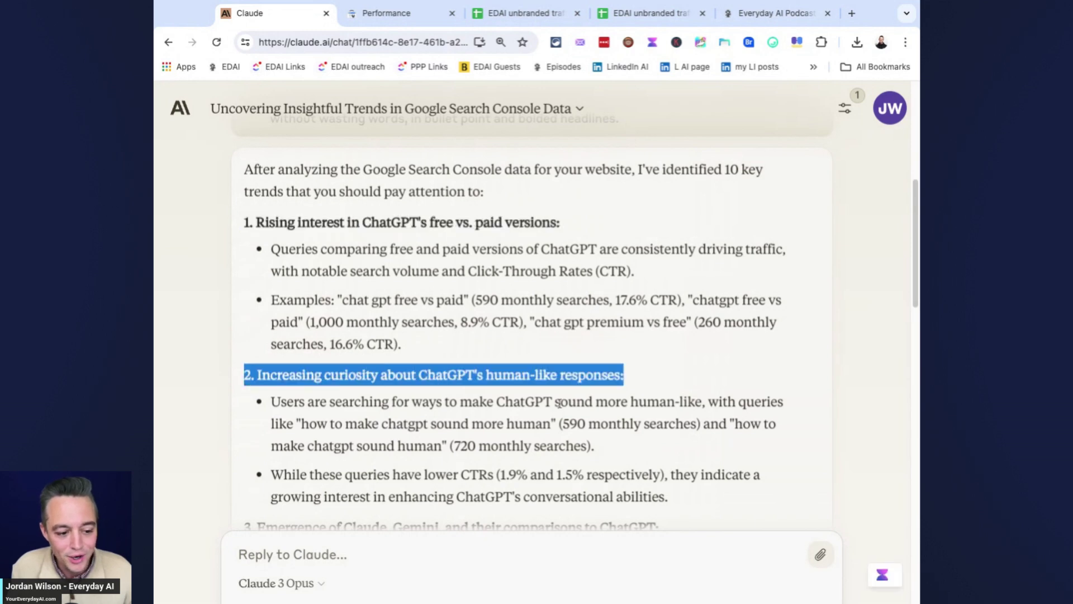
pyautogui.scroll(-1, 559, 403)
pyautogui.scroll(-3, 560, 404)
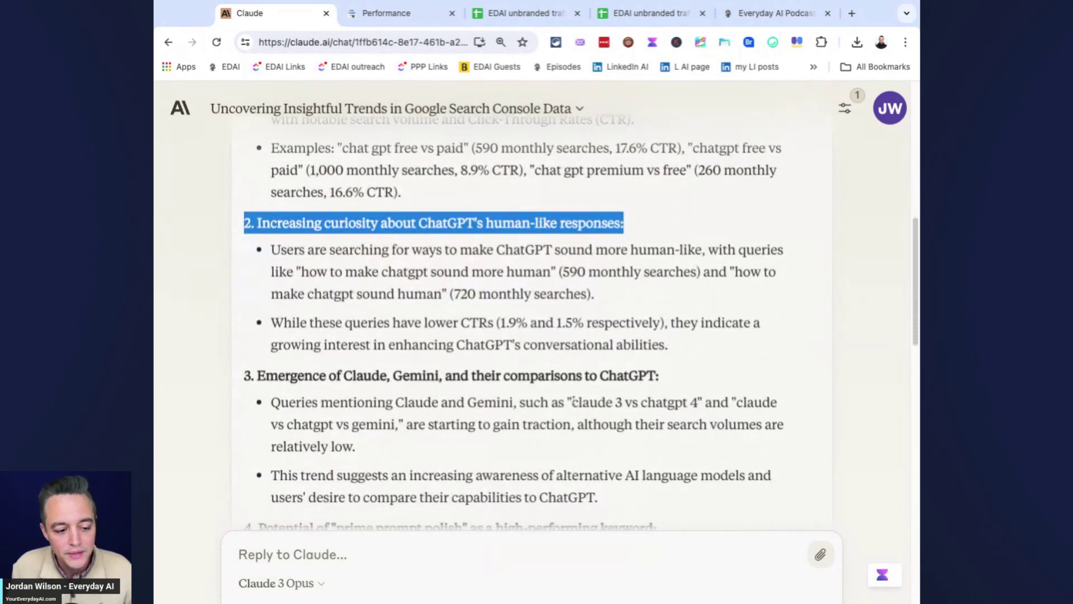
pyautogui.scroll(-3, 573, 401)
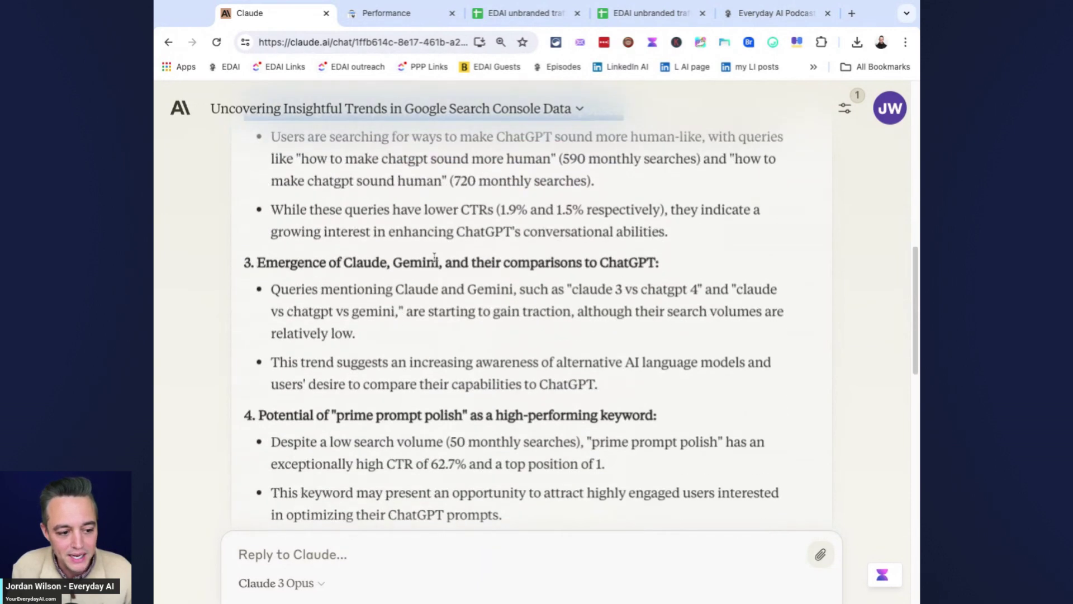
pyautogui.tripleClick(434, 260)
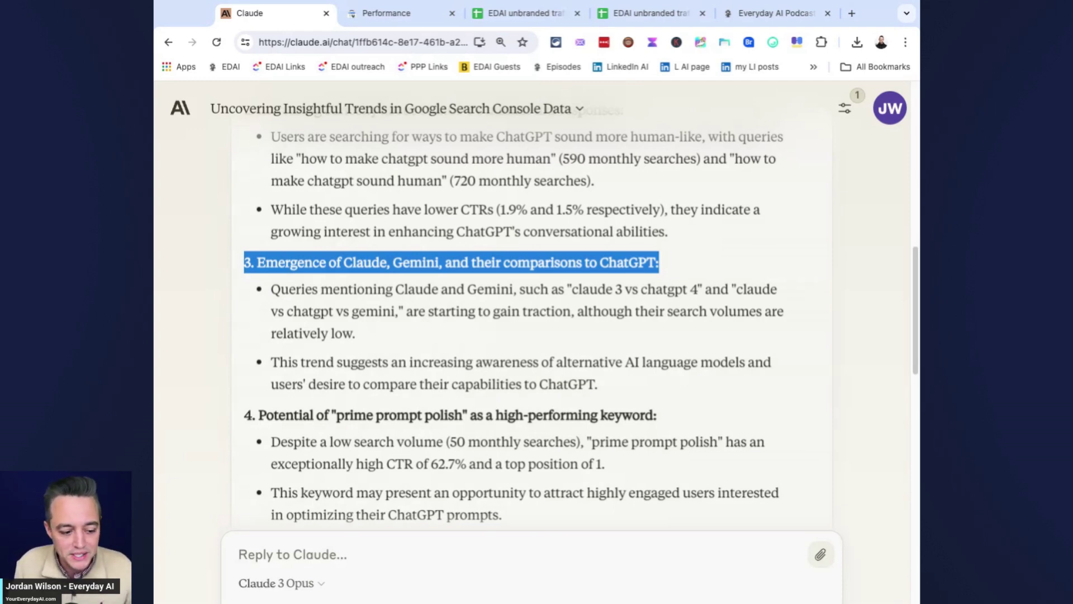
pyautogui.scroll(-5, 877, 158)
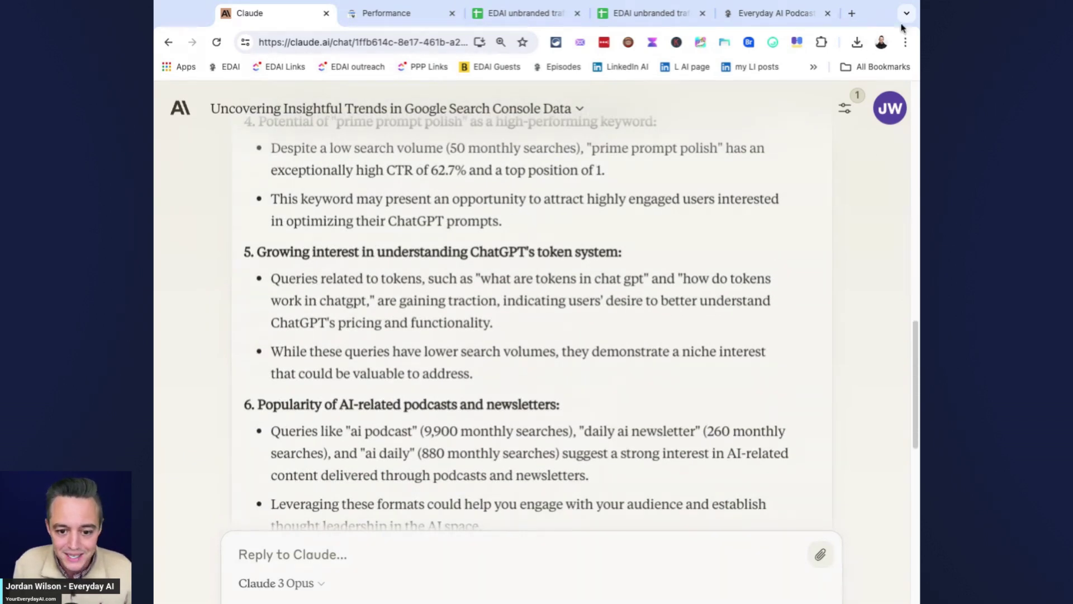
pyautogui.click(907, 14)
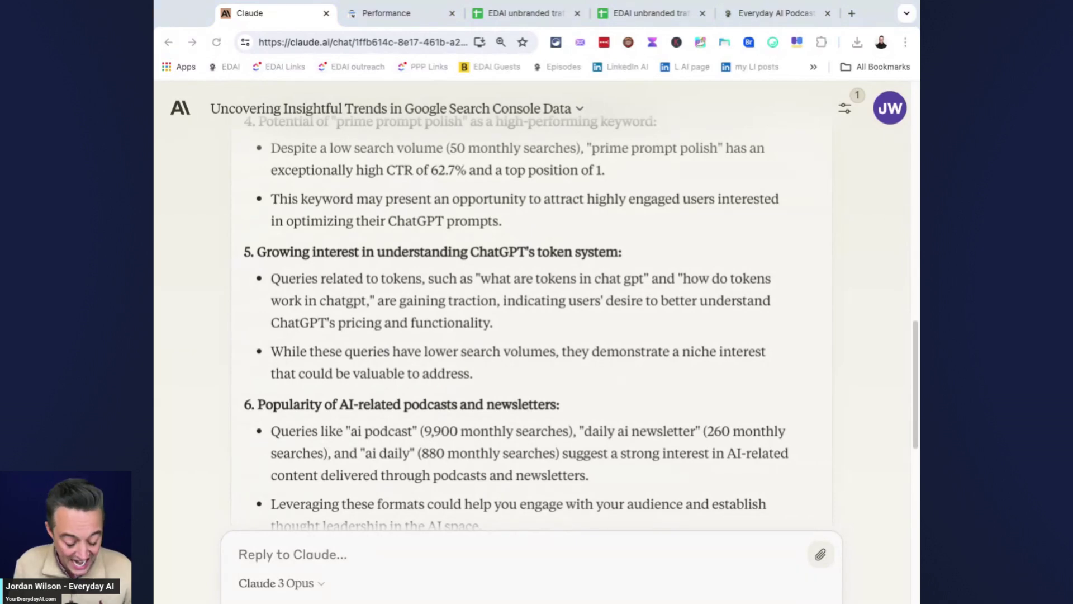
pyautogui.scroll(-10, 647, 388)
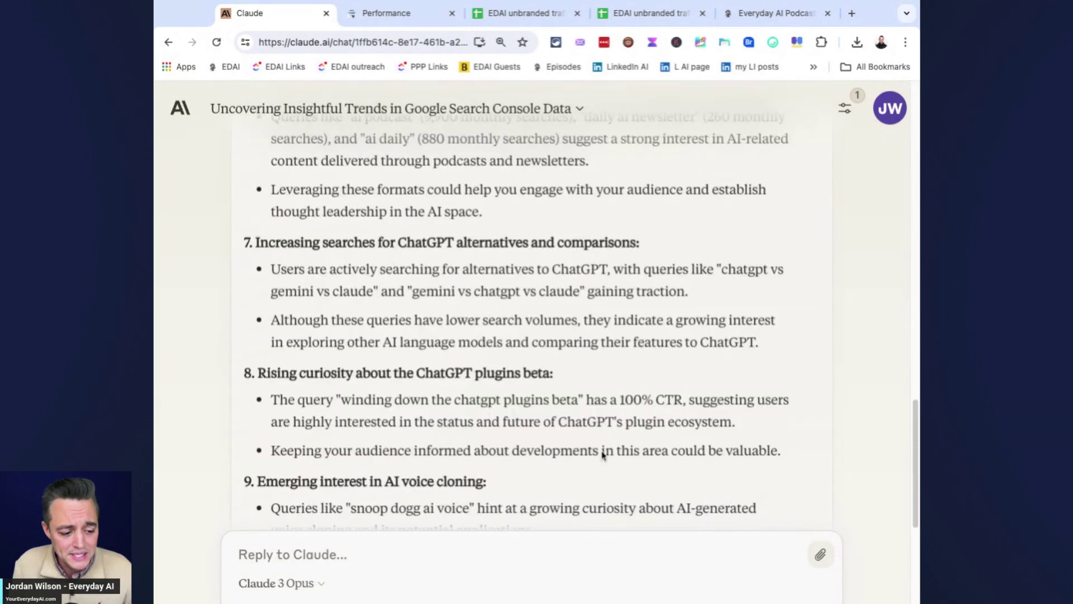
# - Paste the follow-up prompt requesting 10 deeper trends from the pages data and begin attaching a file
pyautogui.write("Now, here's a similar spreadsheet but this one is for pages instead of terms. this is google search console data for my website. there's columns for clicks, impressions, CTR, as well as google position. This is for pages of my website that are receiving traffic and impressions. There's 'last 3 months' which are the last 3 months, and 'previous 3 months' which are the 3 months prior to that. please find 10 trends i should be paying attention to and respond back with formatting to make it easy to read and understand. Please take your time to dive deep into the data points, as I'm not interested in obvious data points. i'm more concerned with finding deeper, insightful trends that may be hidden in the data. please reply without wasting words, in bullet point and bolded headlines.")
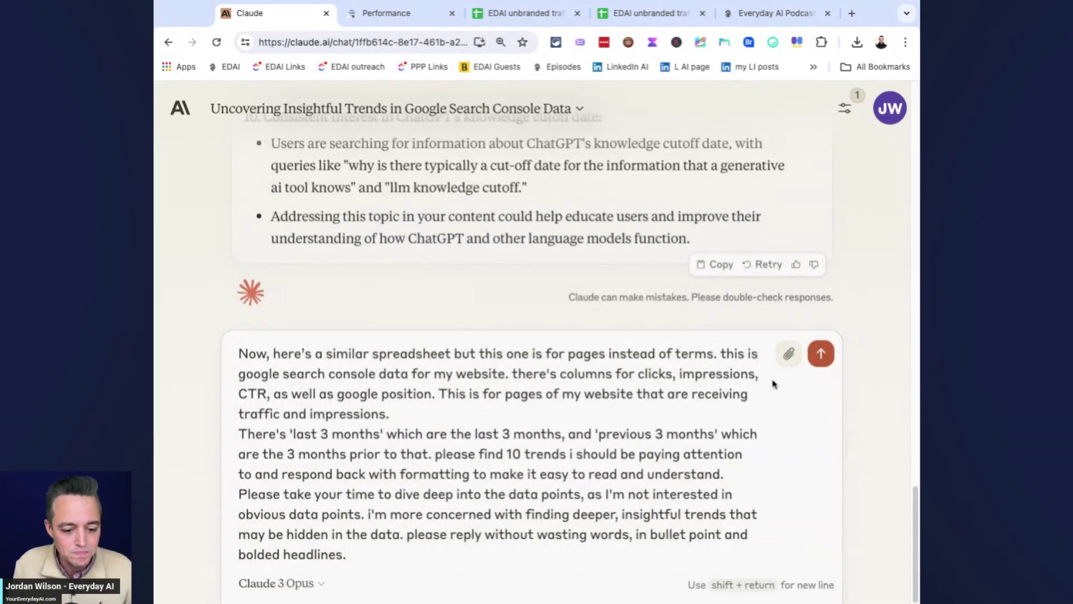
pyautogui.click(793, 363)
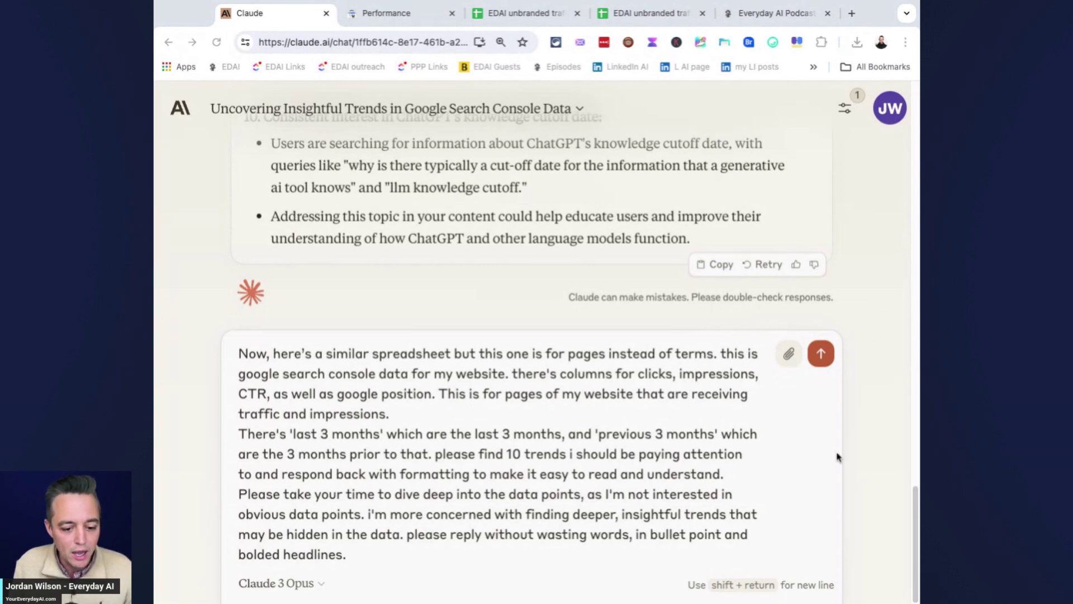
# - Upload the traffic pages CSV, then select A2:A3 on the terms sheet and C3 on the pages sheet
pyautogui.click(550, 22)
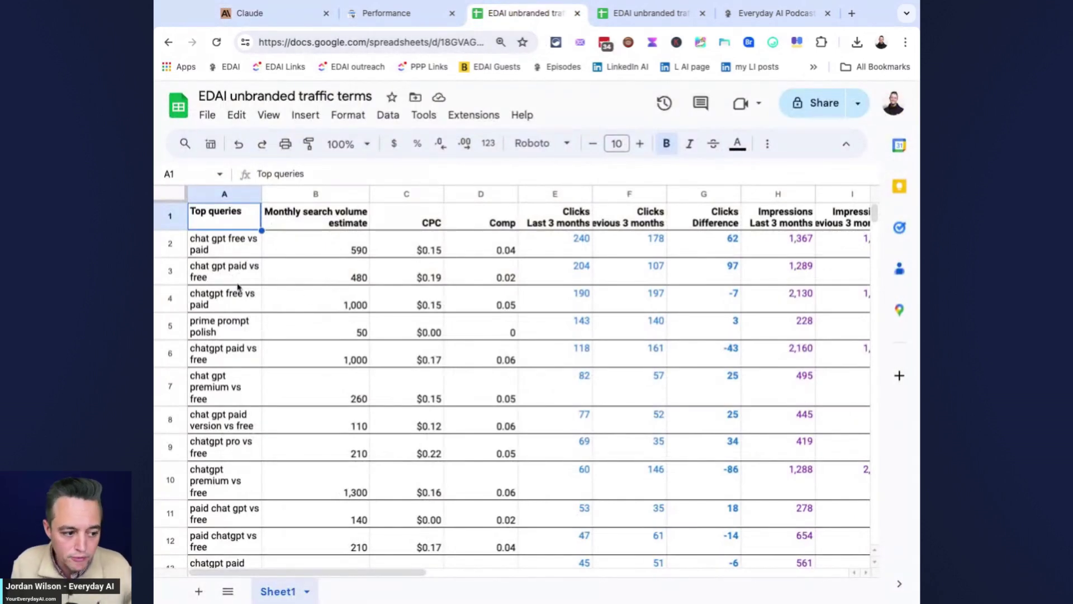
pyautogui.click(199, 242)
pyautogui.hotkey('shift', 'Down')
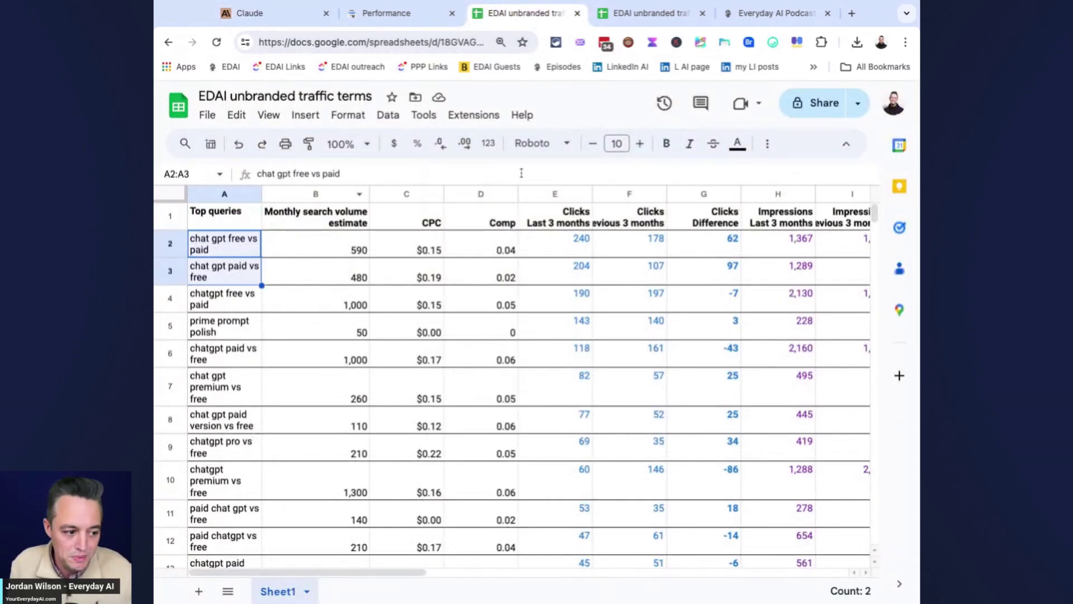
pyautogui.click(652, 13)
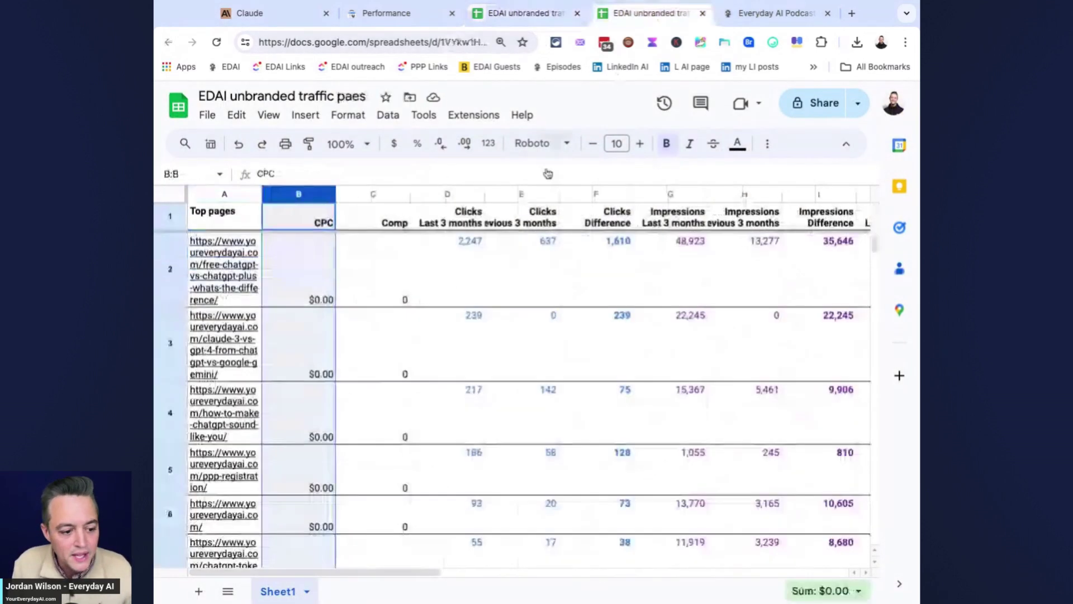
pyautogui.click(367, 333)
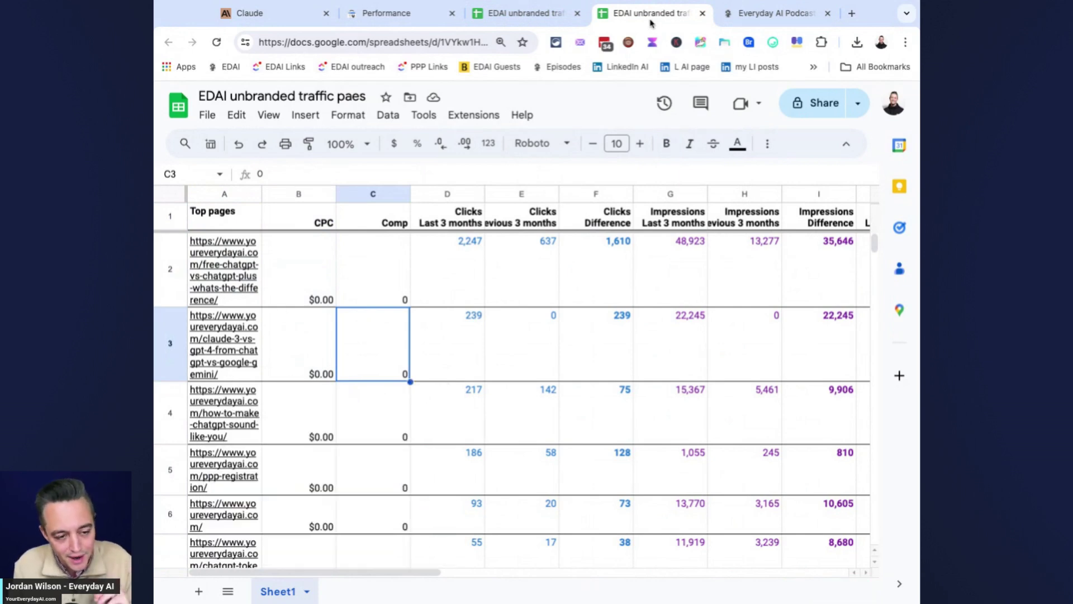
# - Send the pages follow-up prompt with the traffic pages CSV attached
pyautogui.click(294, 14)
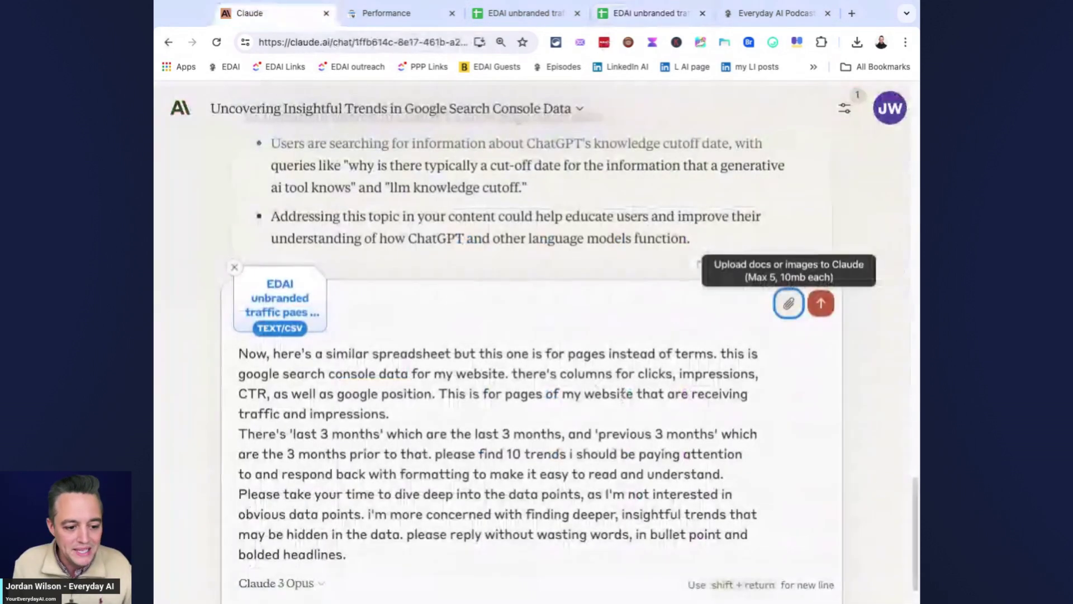
pyautogui.click(817, 312)
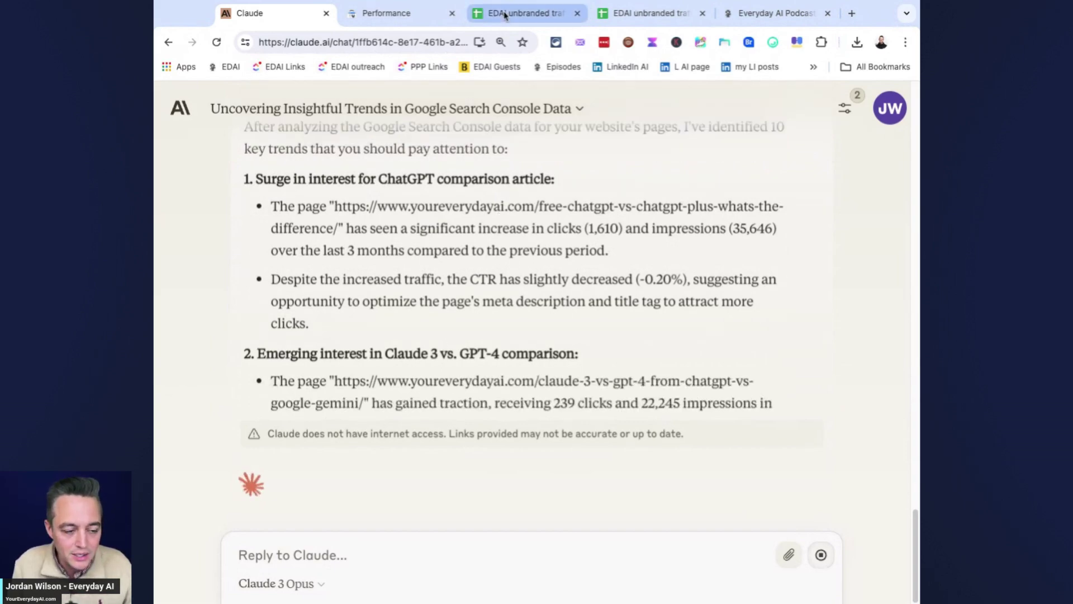
# - Scroll through the traffic terms and pages spreadsheets, then the Search Console performance results
pyautogui.click(523, 13)
pyautogui.scroll(-10, 613, 261)
pyautogui.scroll(-10, 613, 261)
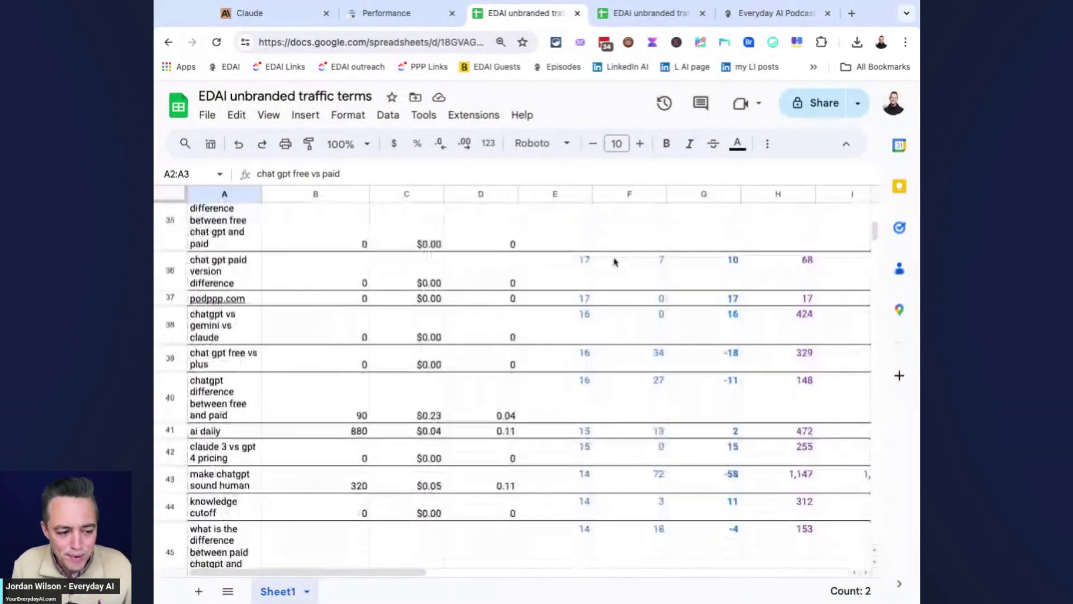
pyautogui.scroll(15, 615, 263)
pyautogui.scroll(5, 615, 262)
pyautogui.hscroll(5, 615, 262)
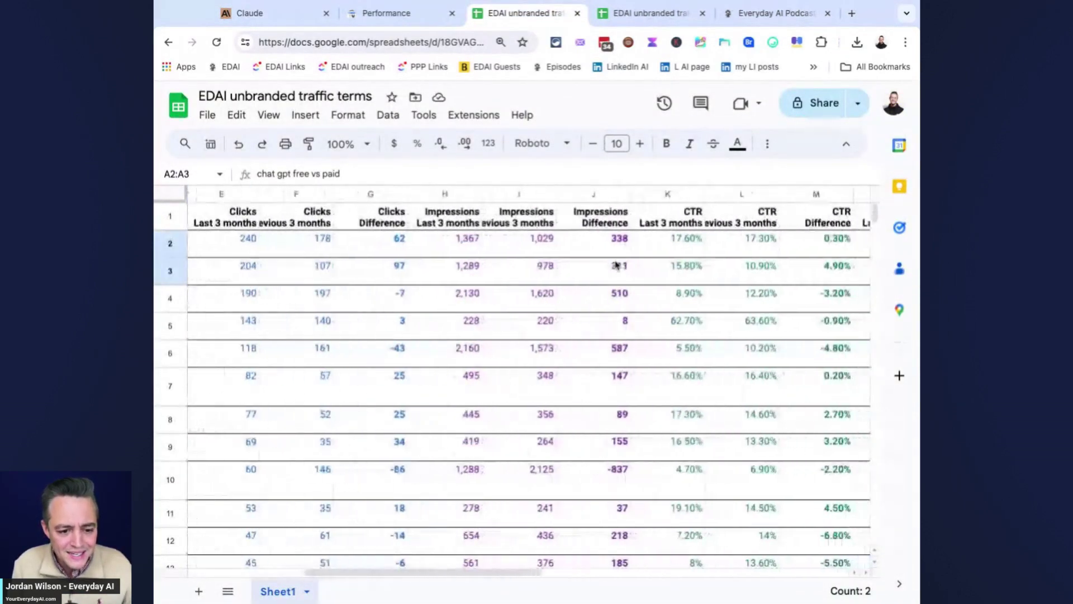
pyautogui.hscroll(-5, 615, 262)
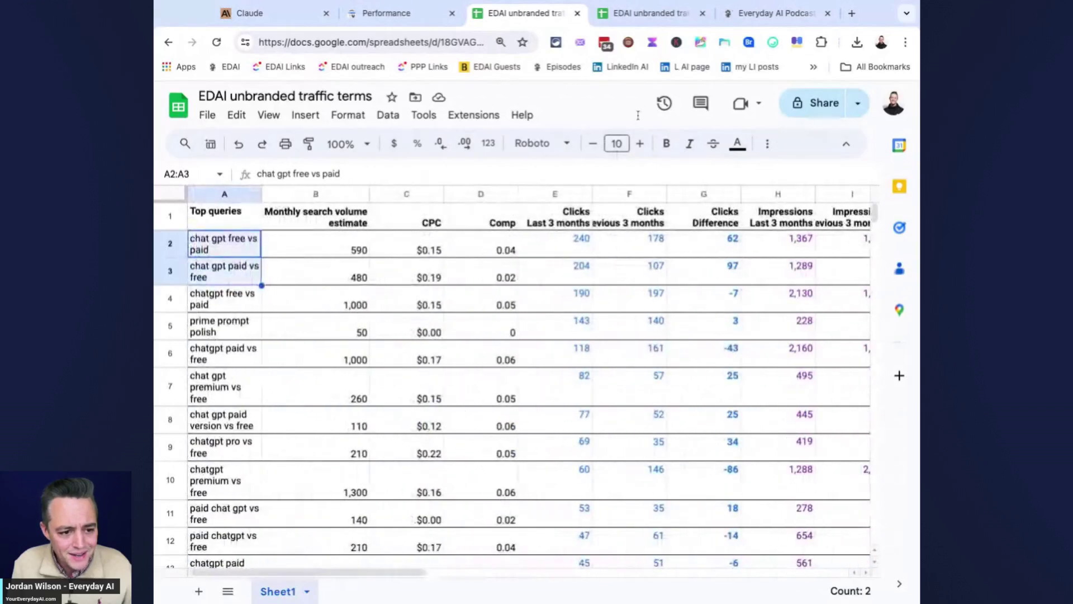
pyautogui.click(660, 16)
pyautogui.click(534, 17)
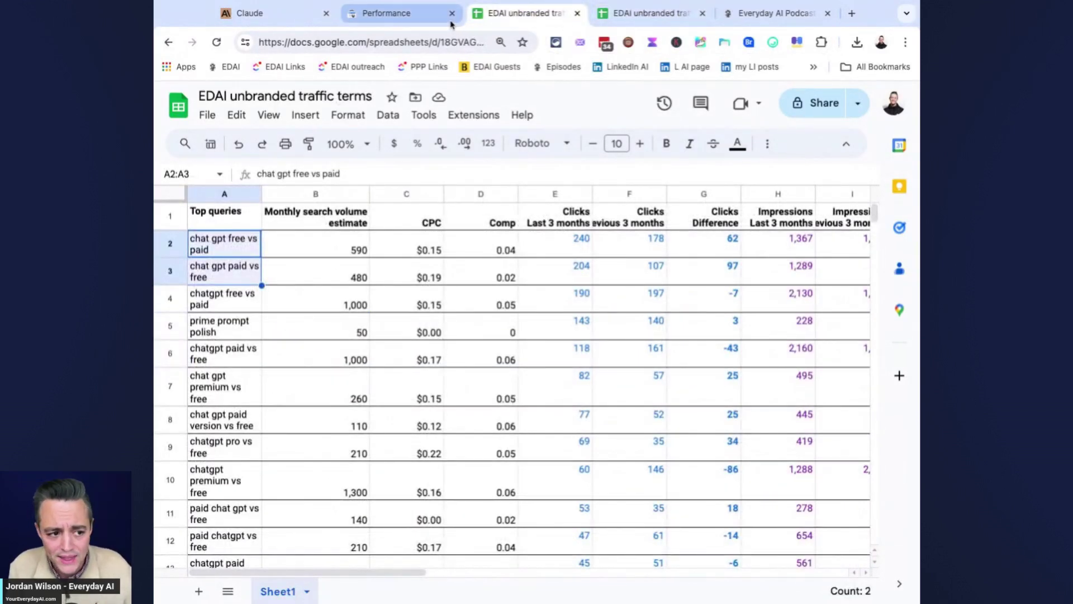
pyautogui.click(434, 25)
pyautogui.scroll(-10, 599, 316)
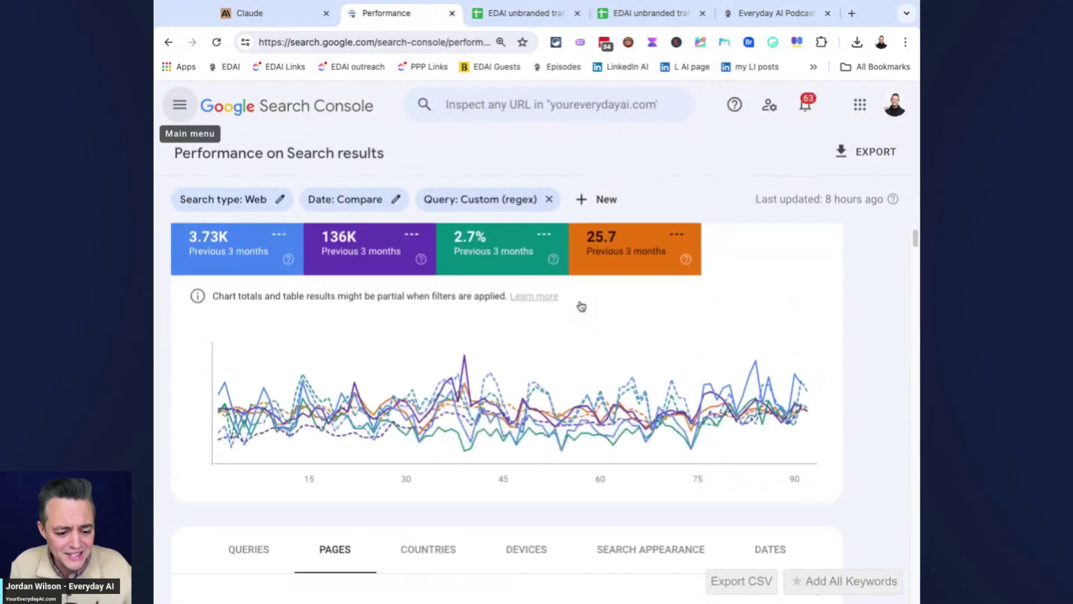
pyautogui.scroll(10, 599, 316)
# - Scroll through Claude's page trends from the ChatGPT comparison article onward
pyautogui.click(294, 14)
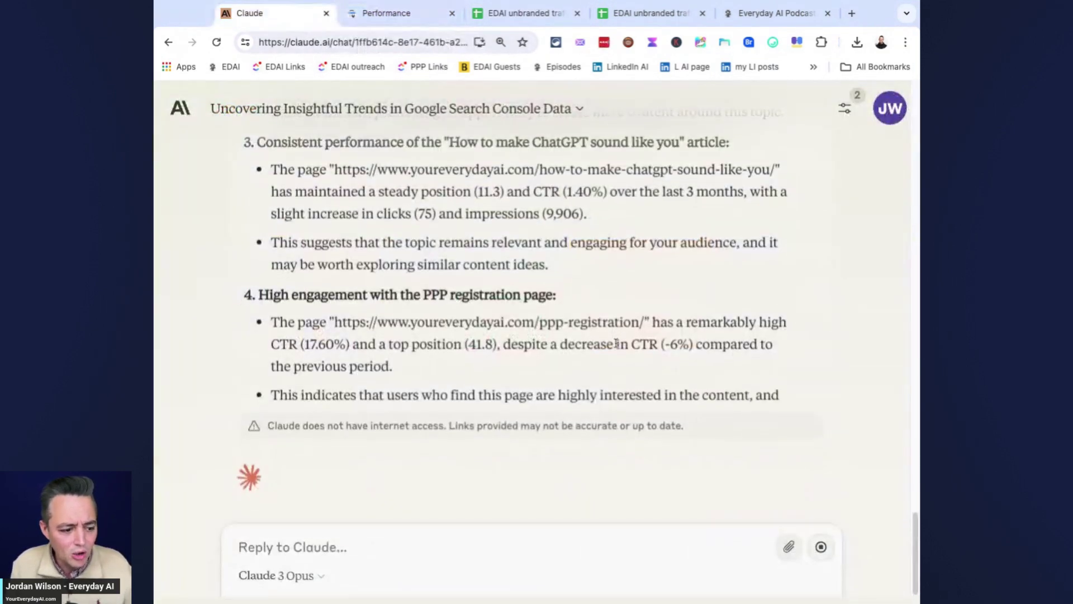
pyautogui.scroll(5, 617, 347)
pyautogui.scroll(3, 617, 346)
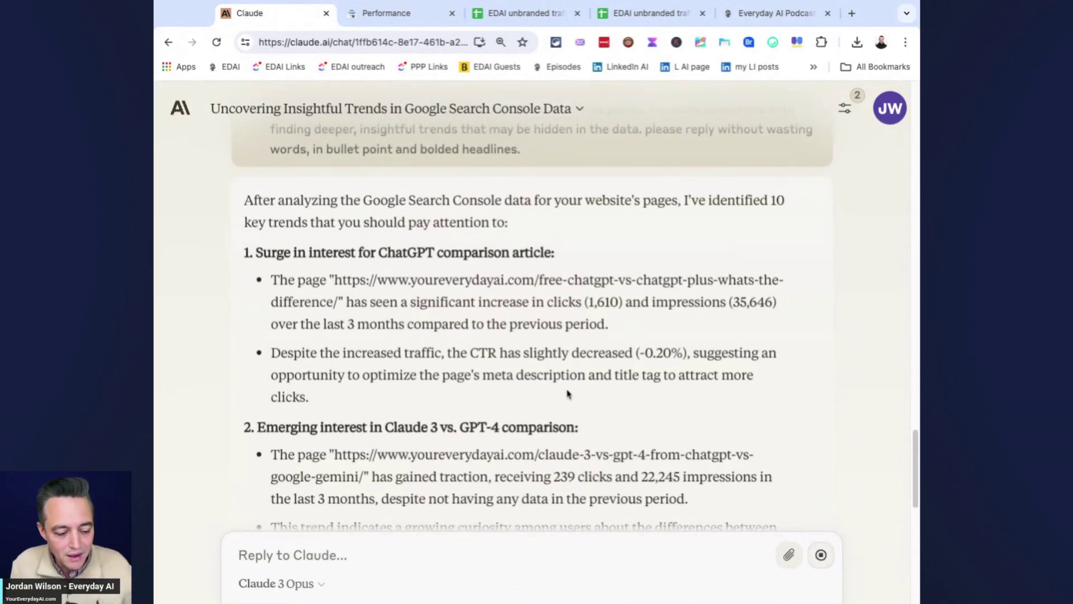
pyautogui.scroll(-2, 563, 390)
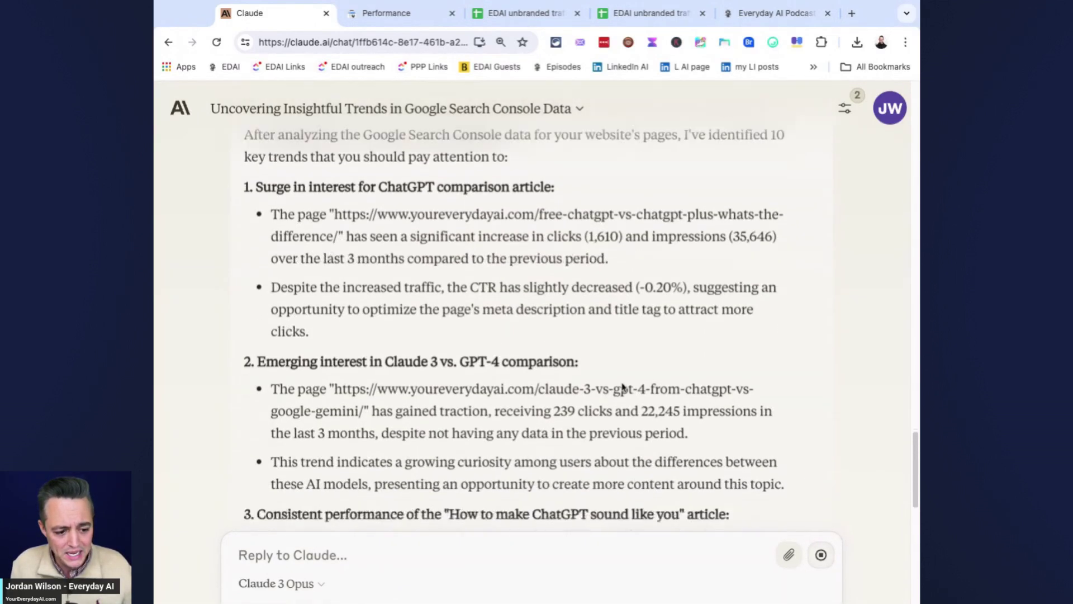
pyautogui.scroll(-4, 621, 383)
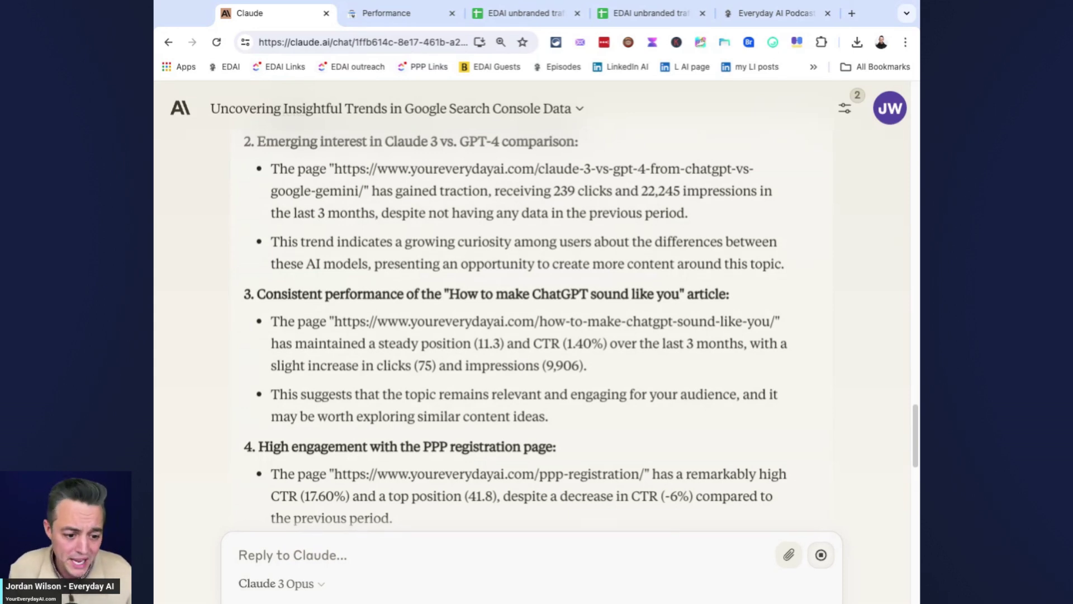
pyautogui.scroll(-5, 526, 324)
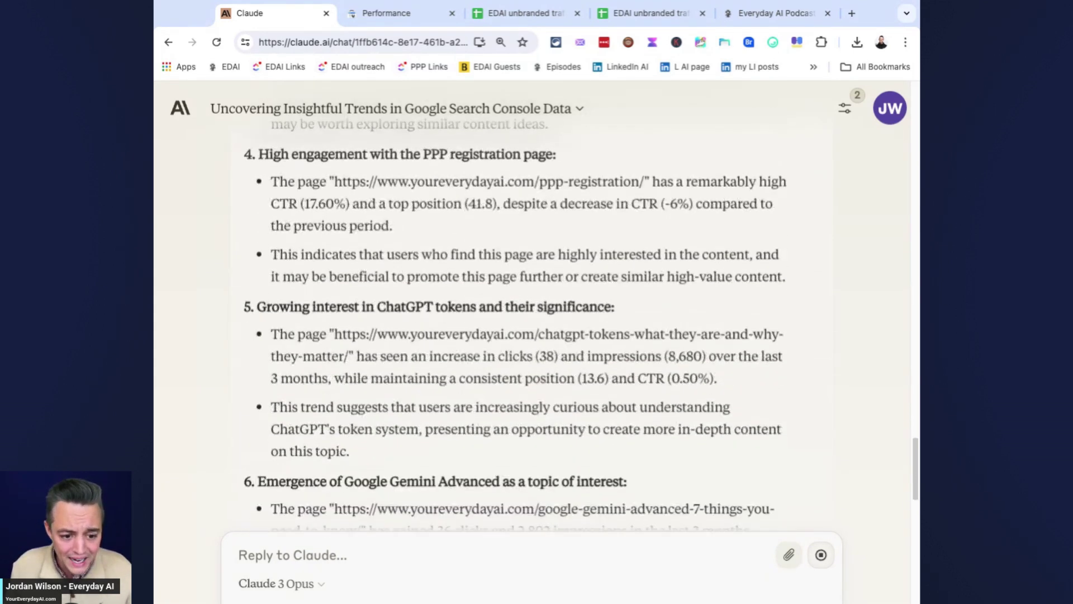
pyautogui.scroll(-6, 526, 324)
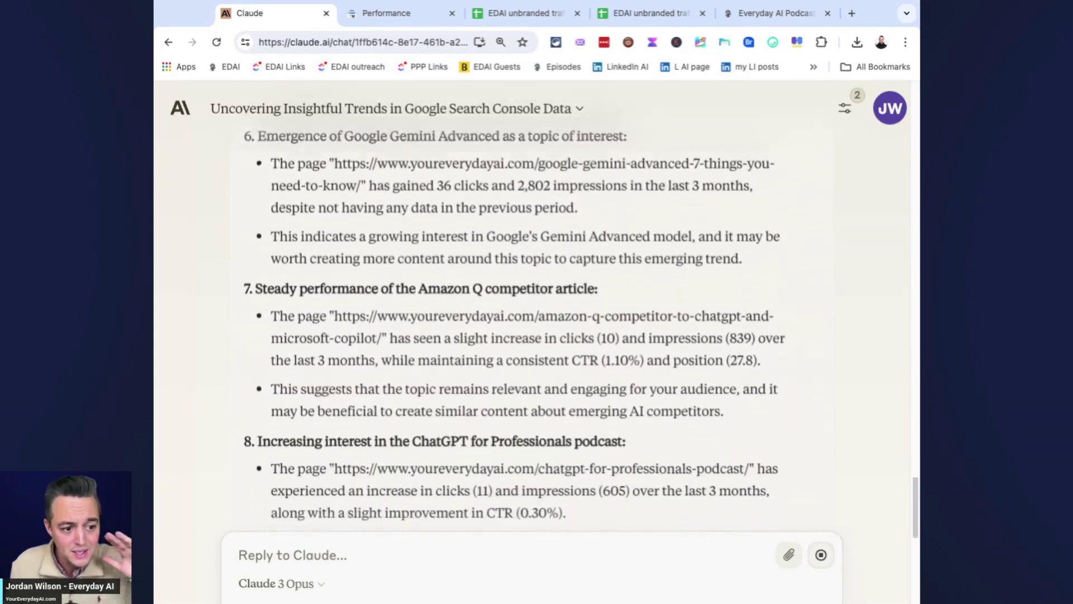
pyautogui.scroll(-2, 526, 324)
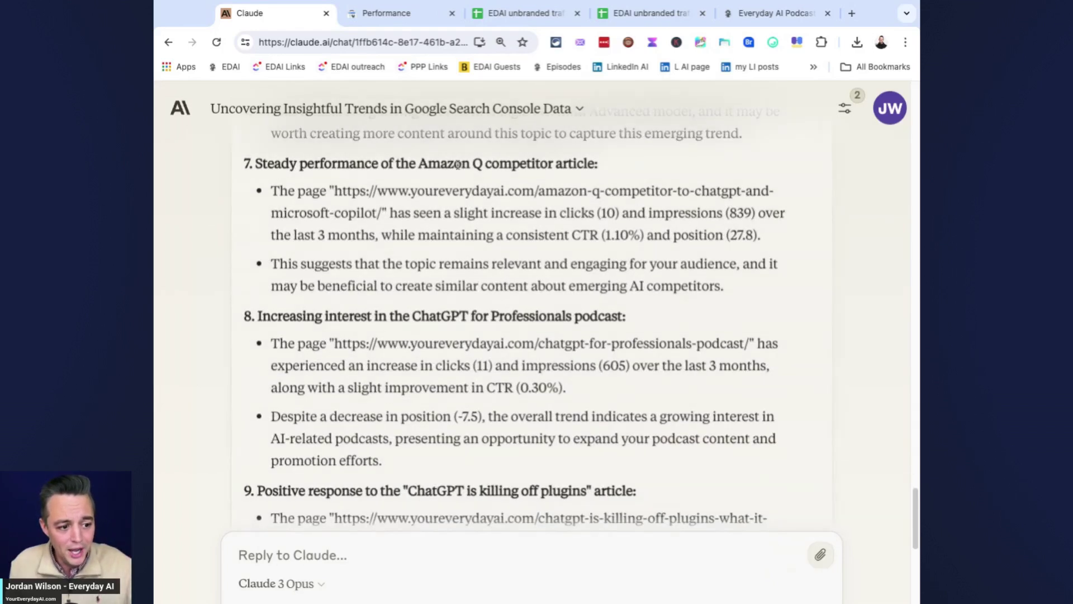
# - Highlight the Amazon Q competitor article heading and continue to trend 10
pyautogui.tripleClick(457, 165)
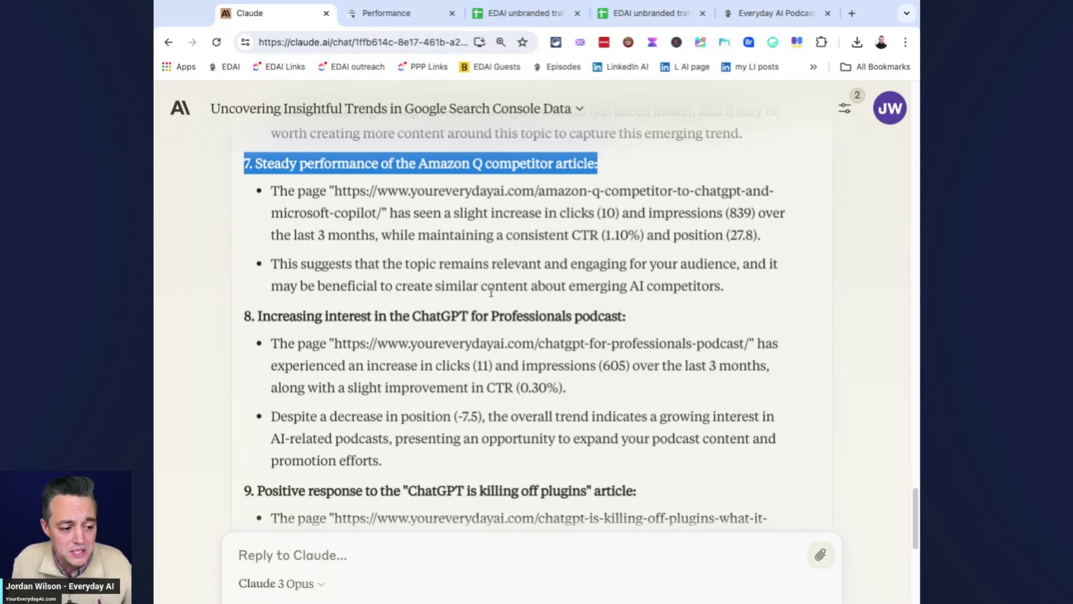
pyautogui.scroll(-5, 492, 297)
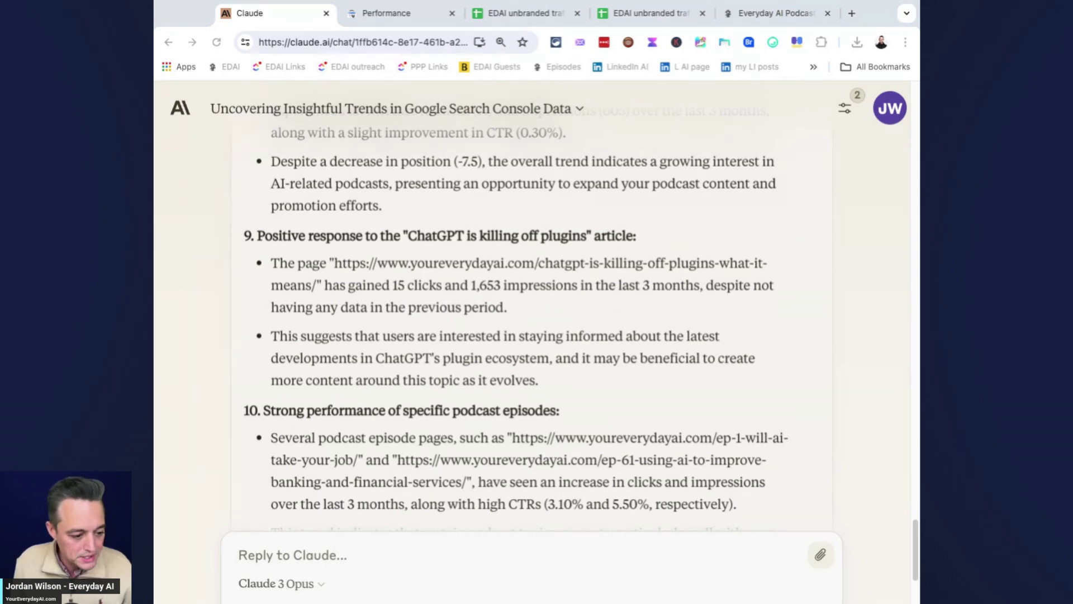
pyautogui.scroll(-2, 408, 517)
# - Paste and send the prepared follow-up prompt linking search-term trends with page trends, then zoom the page in
pyautogui.click(378, 549)
pyautogui.write('Based on both of these spreadsheets, please think analytically to start connecting the dots between the trends with terms and the trends with pages. Again, please avoid very obvious observations and instead think critically, step-by-step to unearth the opportunities that even expert data analysts might miss. Think of the easiest wins, the biggest gains to be had, potential problems I may not be seeing, and opportunities for more traffic that may be arriving.  please find 10 trends i should be paying attention to and respond back with formatting to make it easy to read and understand. please reply without wasting words, in bullet point and bolded headlines.')
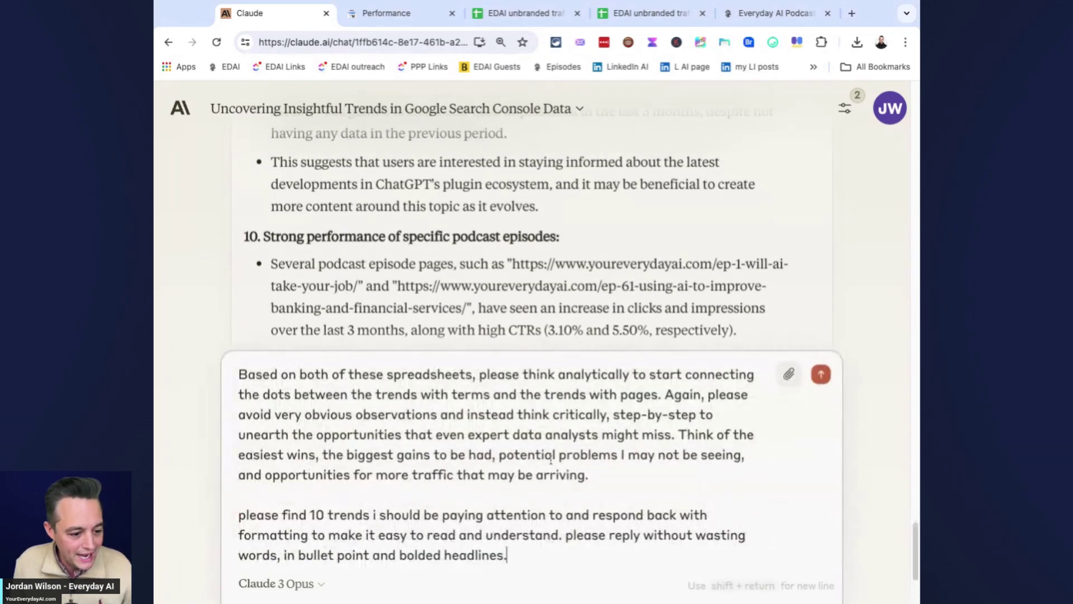
pyautogui.click(821, 375)
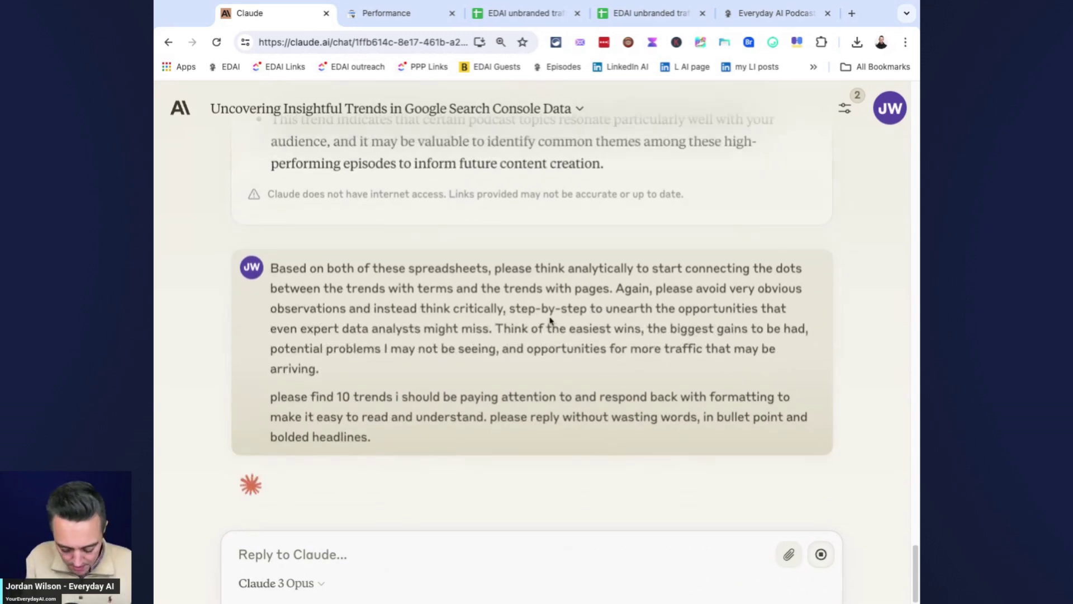
pyautogui.press('super+plus')
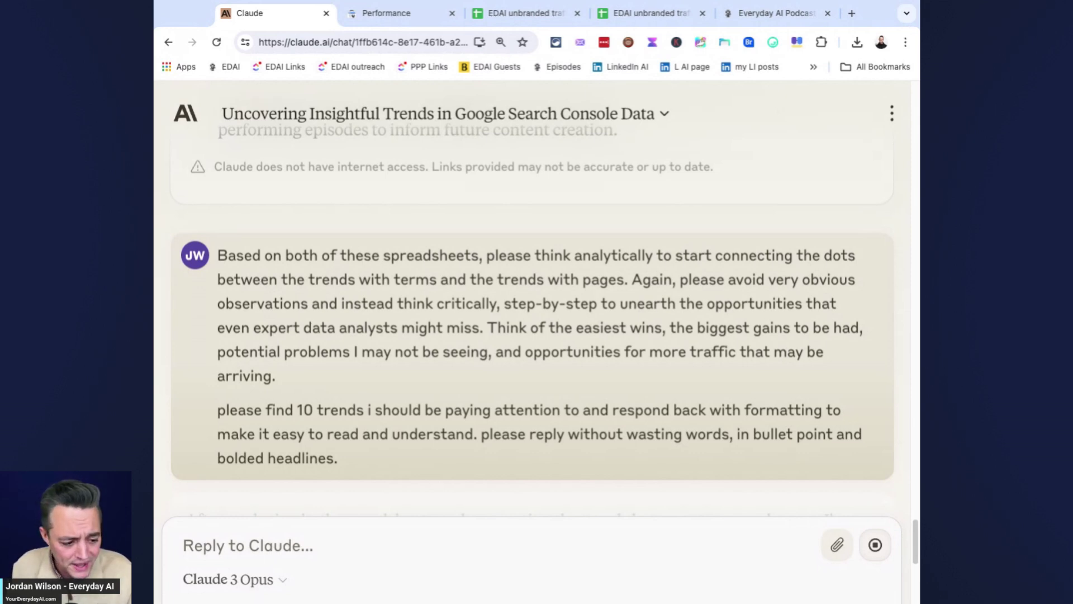
# - Read down through Claude's ten opportunities, ending on cross-promoting AI-related content
pyautogui.moveTo(221, 258); pyautogui.dragTo(278, 376)
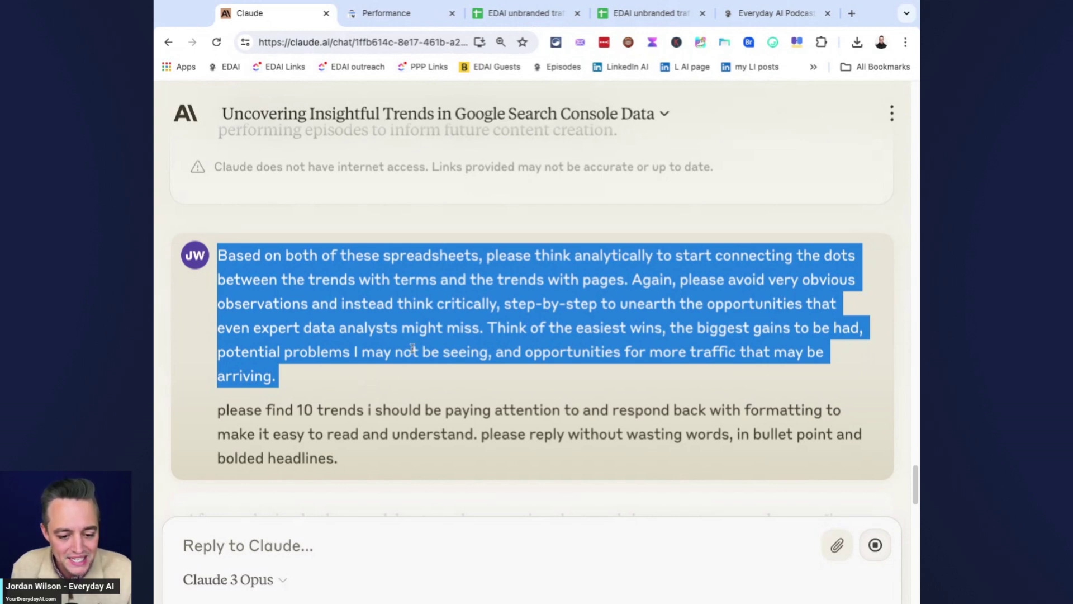
pyautogui.click(381, 410)
pyautogui.scroll(-3, 381, 410)
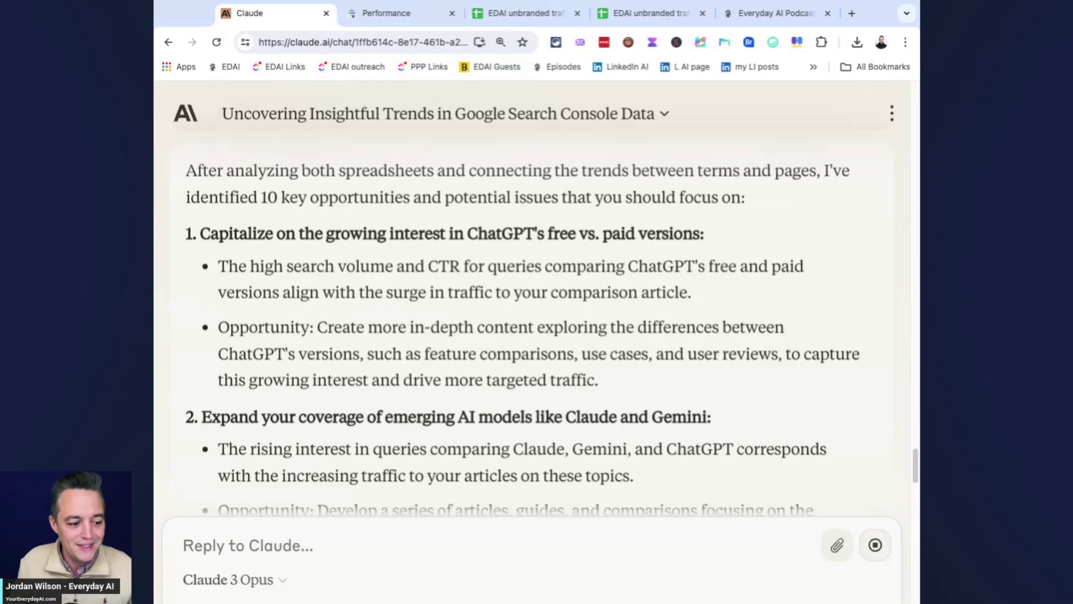
pyautogui.scroll(-2, 536, 308)
pyautogui.scroll(-6, 536, 308)
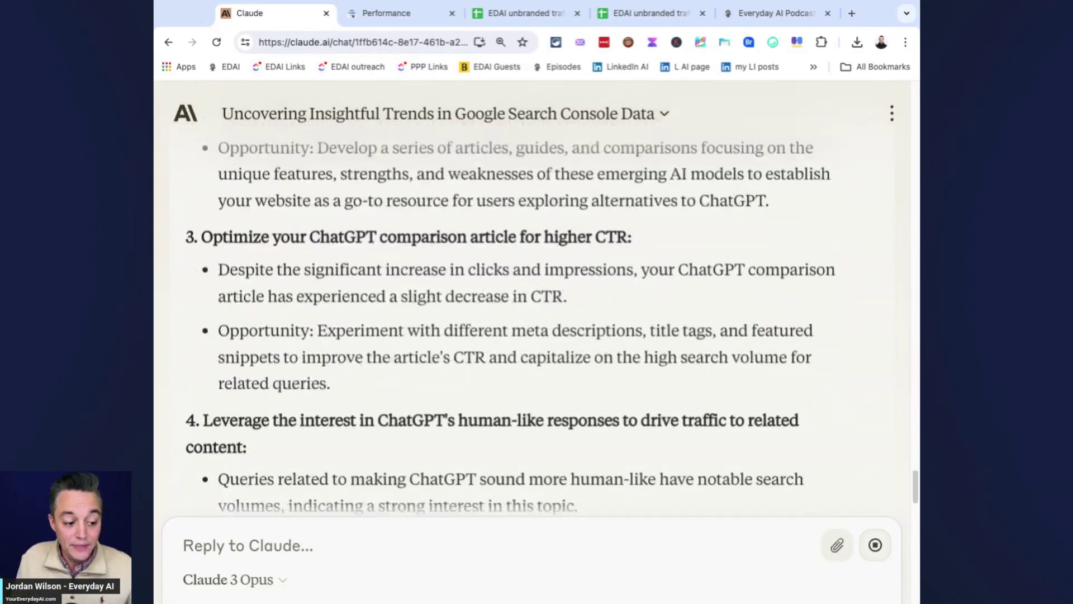
pyautogui.scroll(-8, 536, 307)
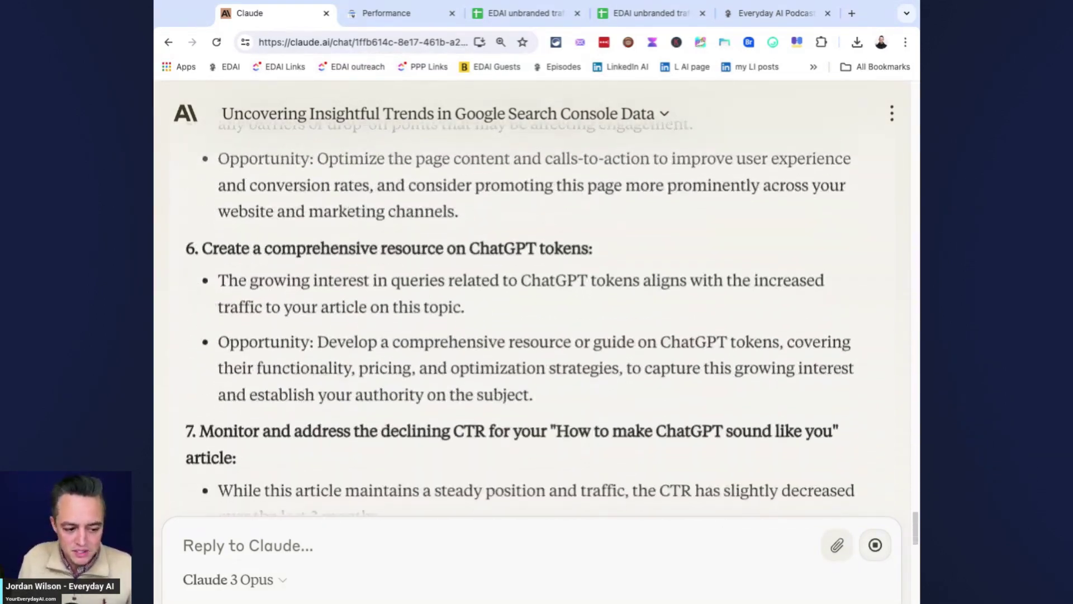
pyautogui.scroll(-10, 537, 307)
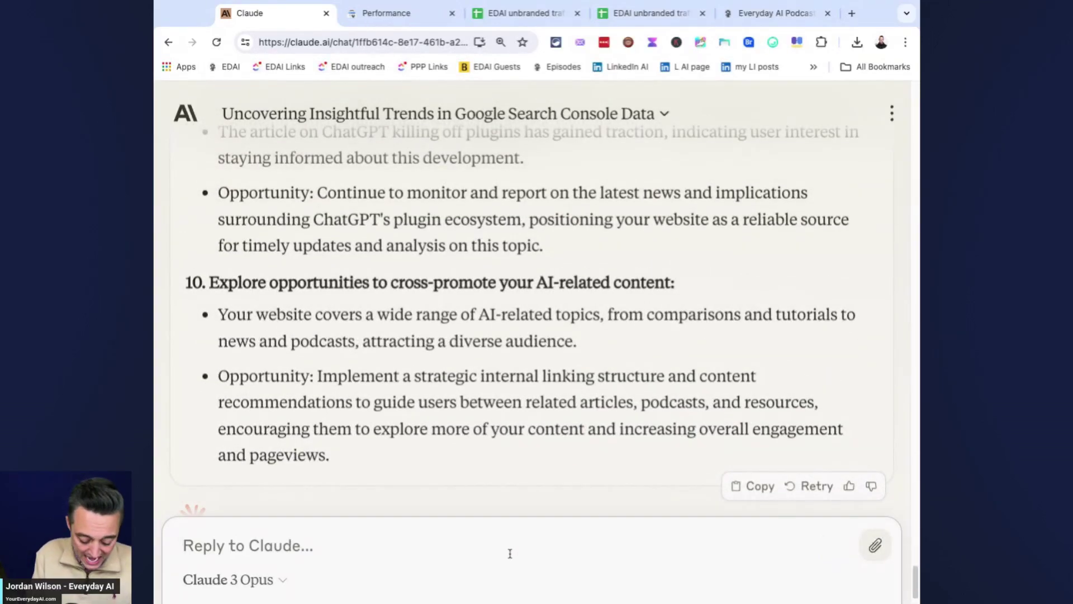
# - Write a prompt asking for a first-10 SEO checklist covering pages losing traffic or suddenly gaining impressions
pyautogui.write('base')
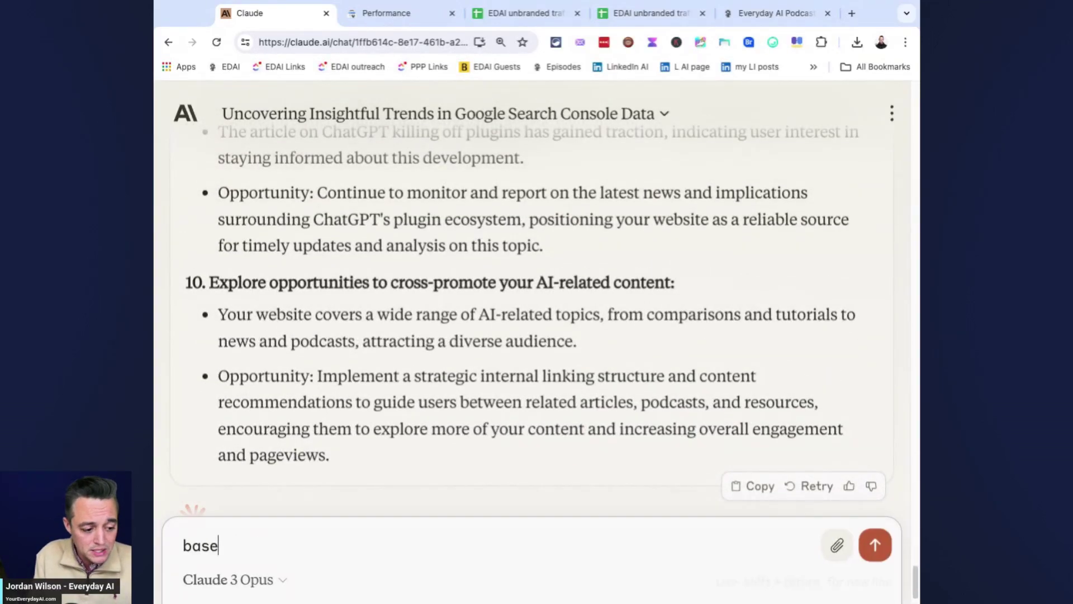
pyautogui.write('d on both of these spreadha')
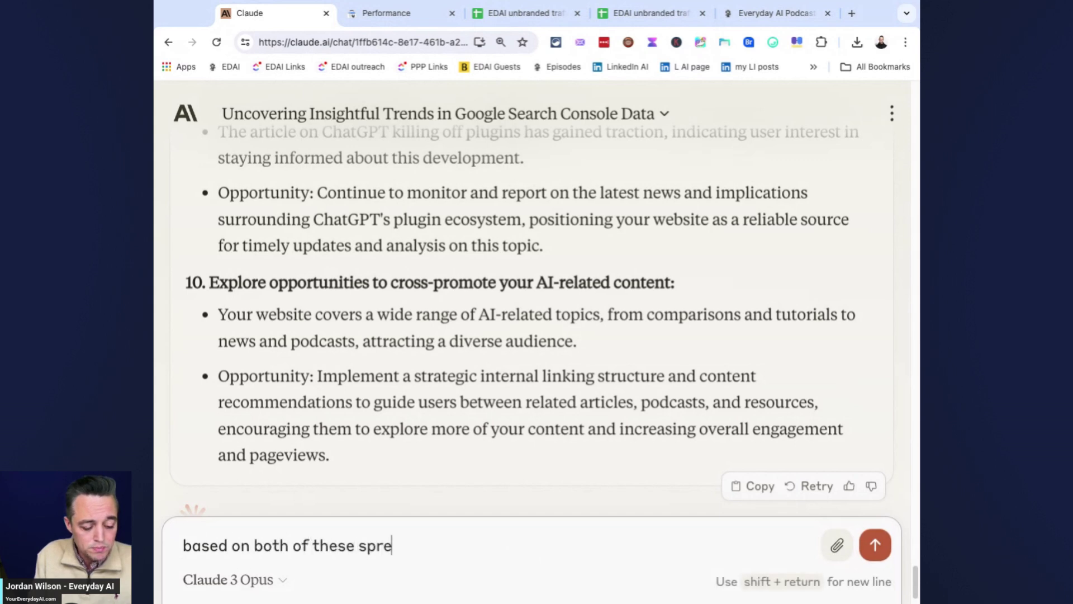
pyautogui.press('BackSpace')
pyautogui.press('BackSpace')
pyautogui.write('sheets')
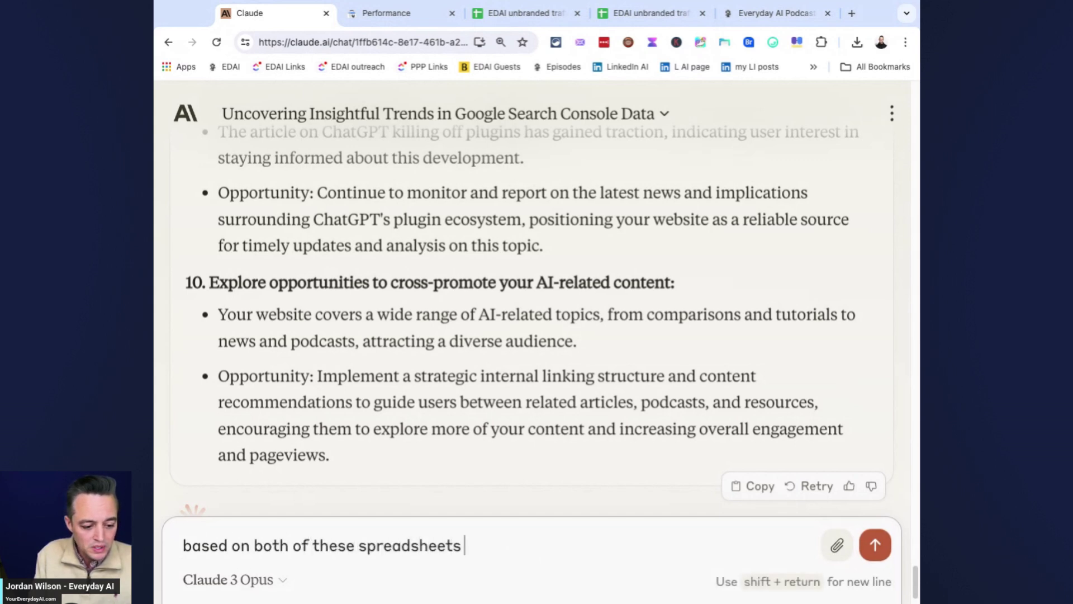
pyautogui.write('and trends yo')
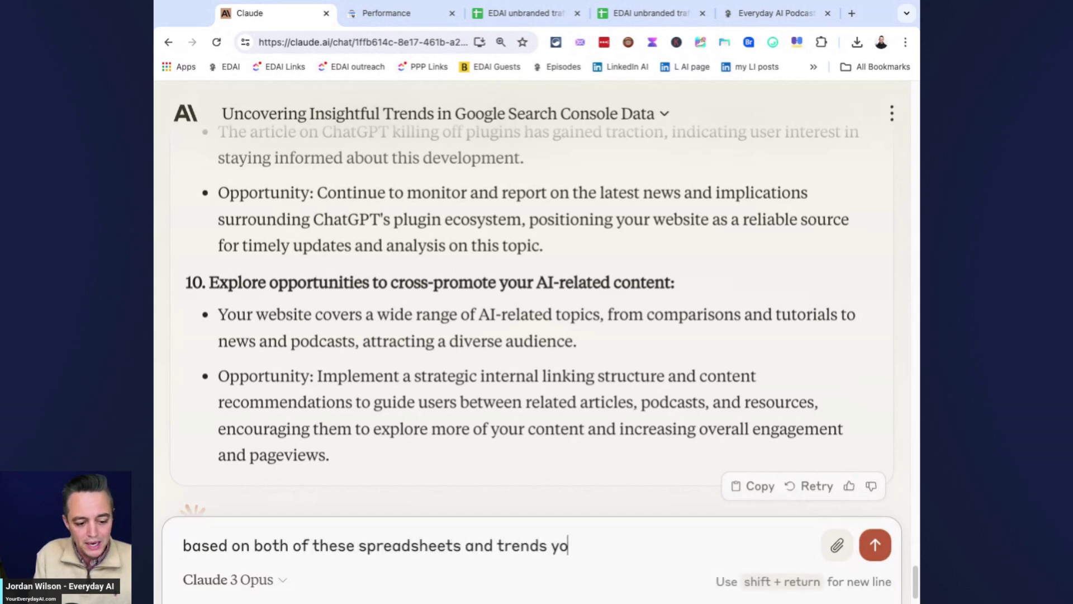
pyautogui.write('u iden')
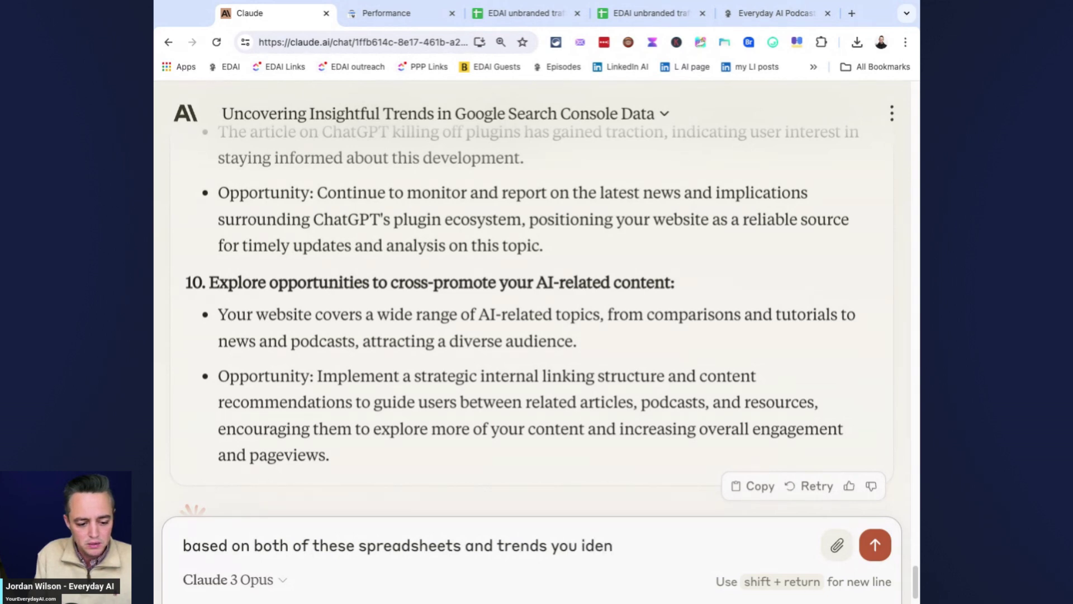
pyautogui.write('tified, please gi')
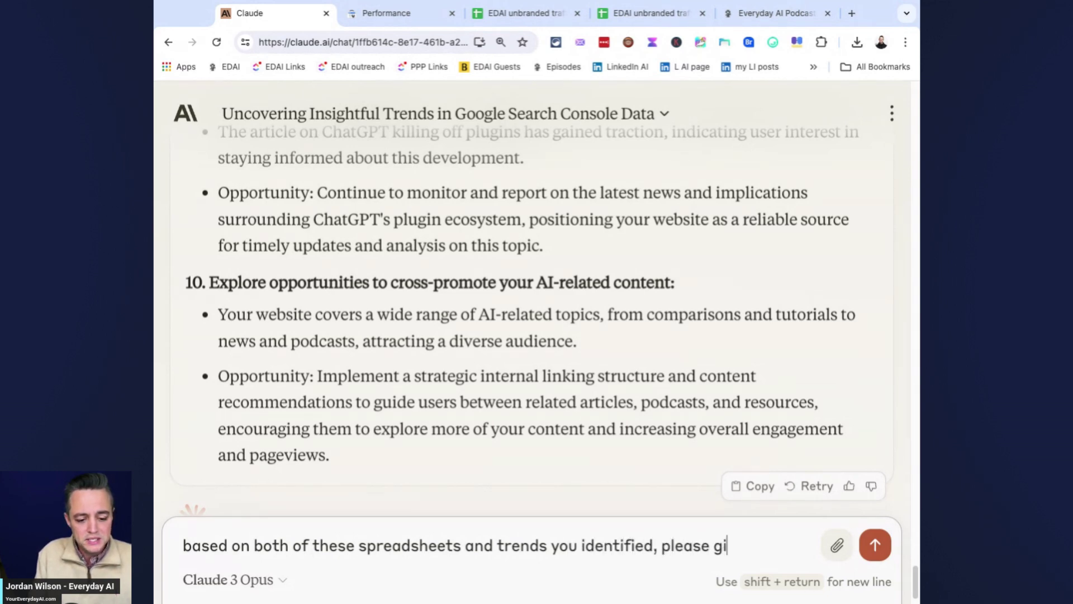
pyautogui.write('ve me and my')
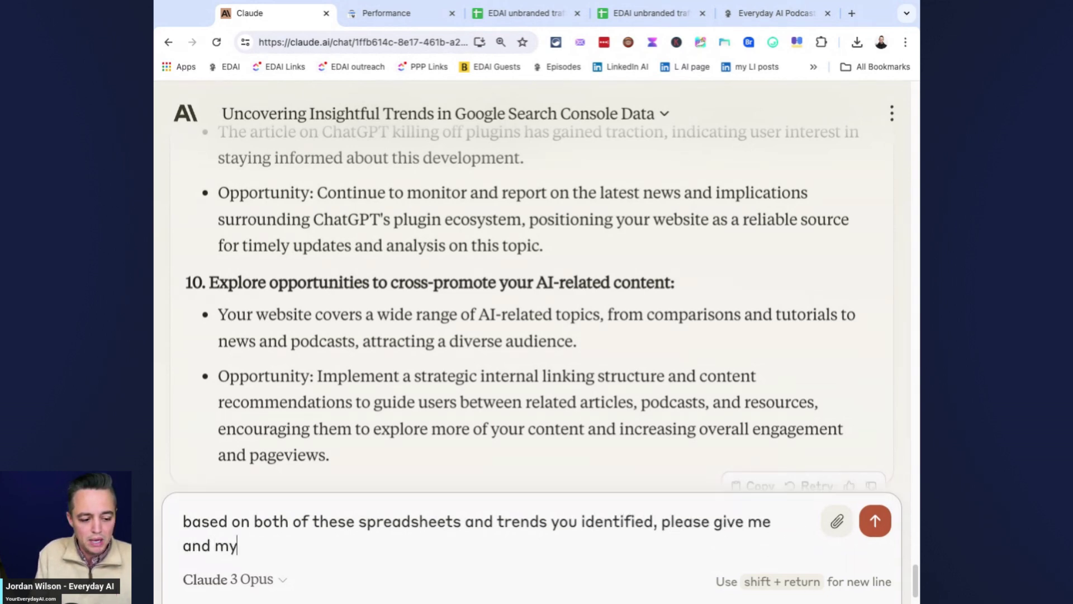
pyautogui.write(' team an SEO c')
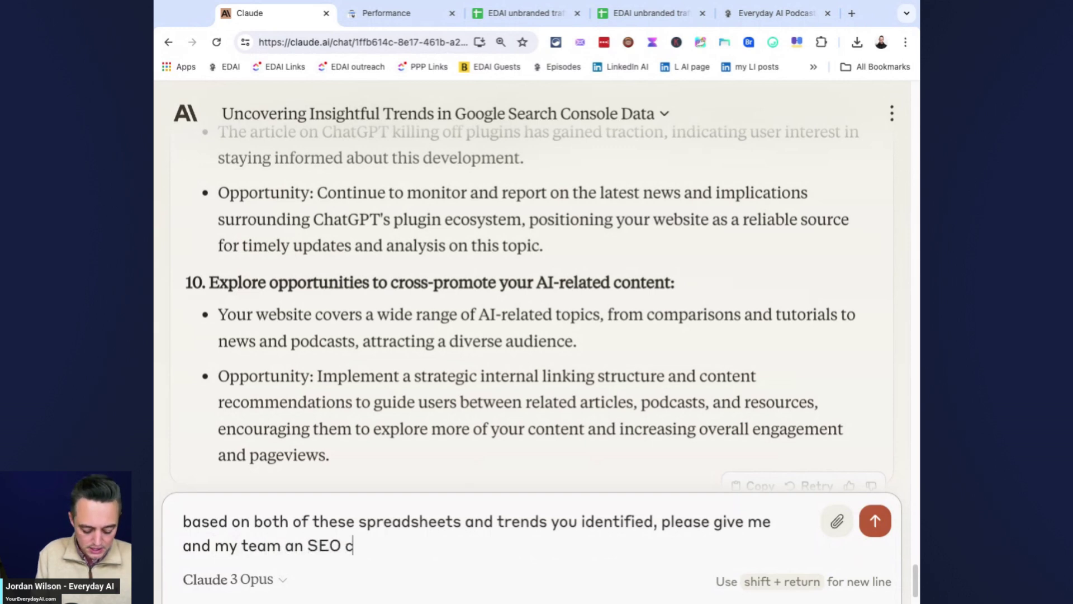
pyautogui.write('hecklist of the fir')
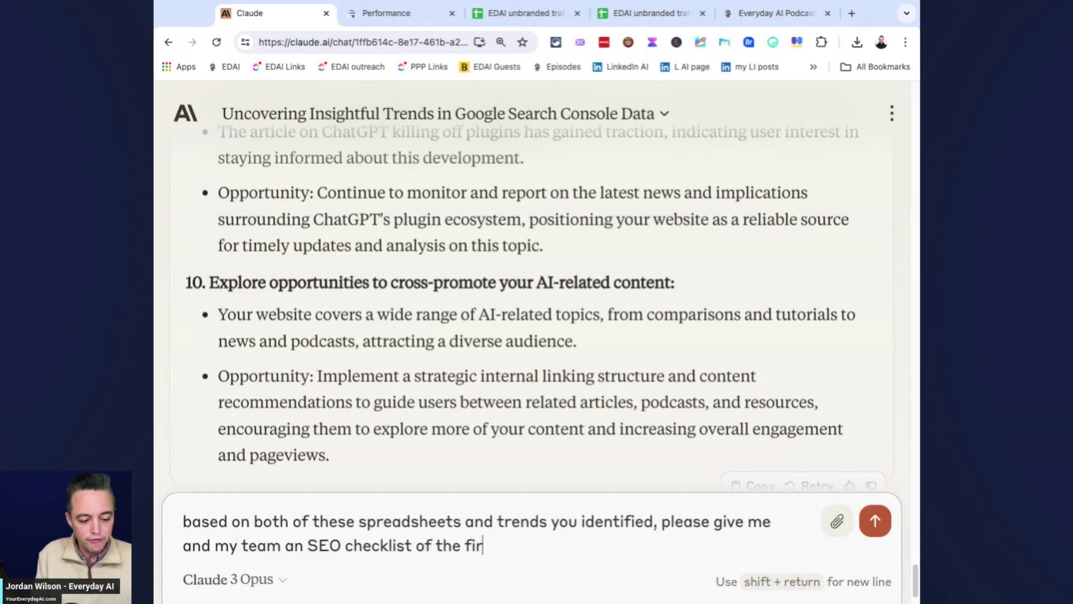
pyautogui.write('st 10 thi')
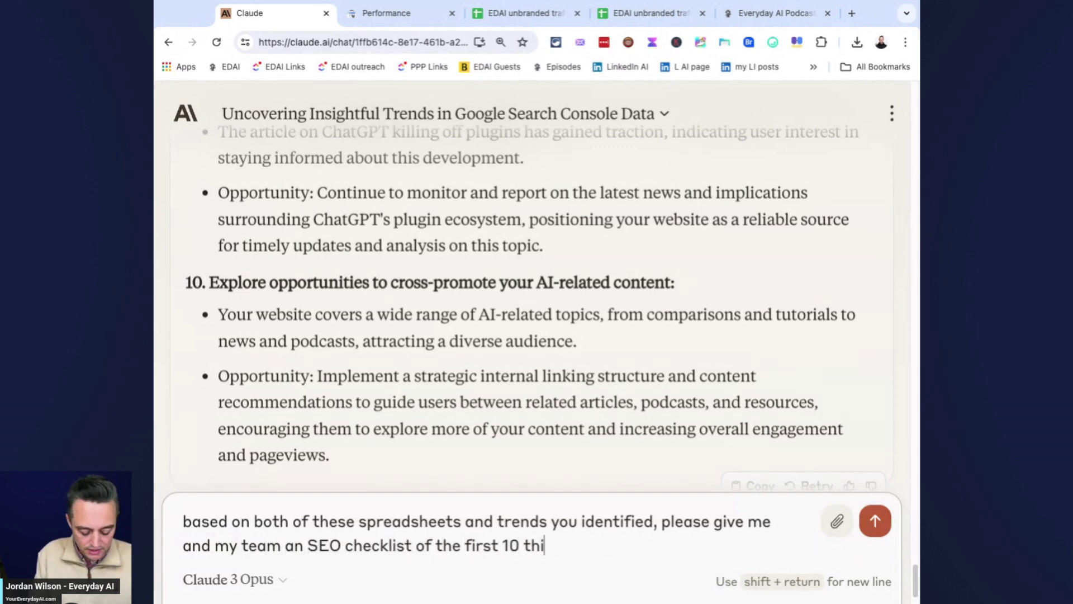
pyautogui.write('ngs we should a')
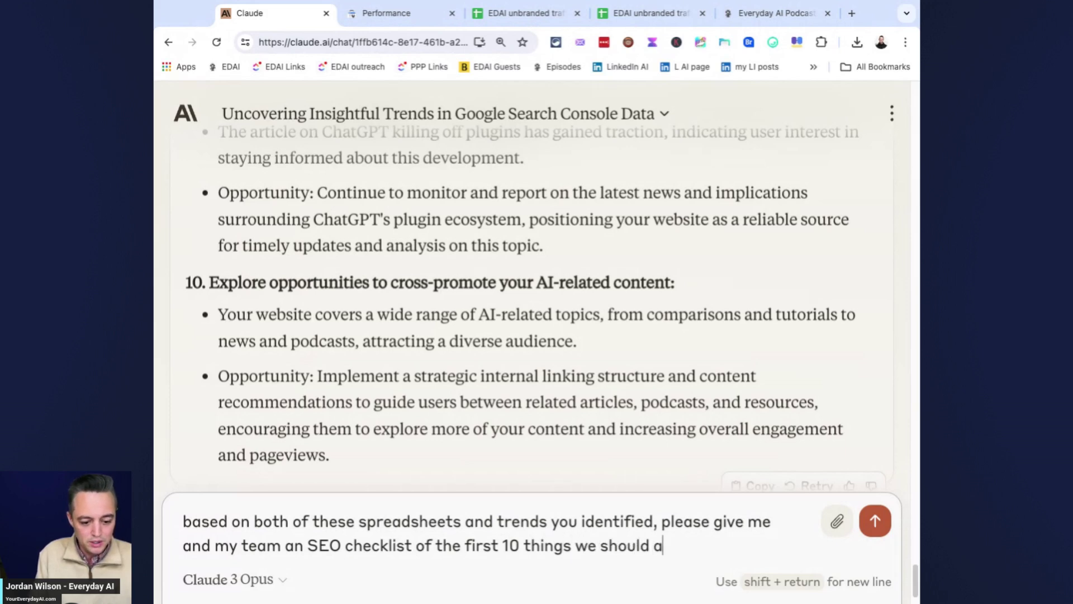
pyautogui.write('ddress in terms of o')
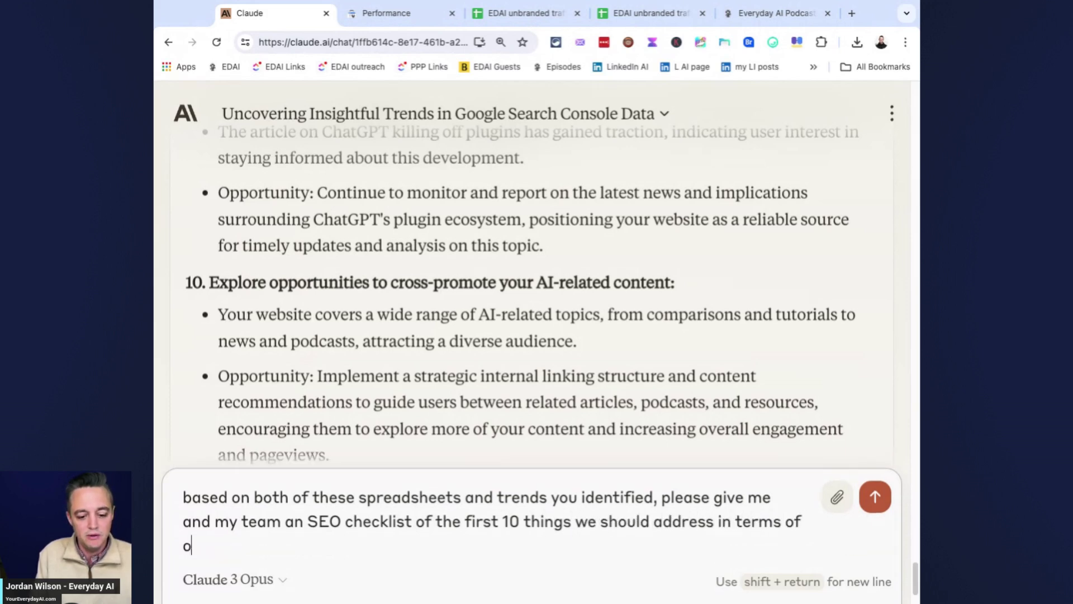
pyautogui.write('pitmizing pages')
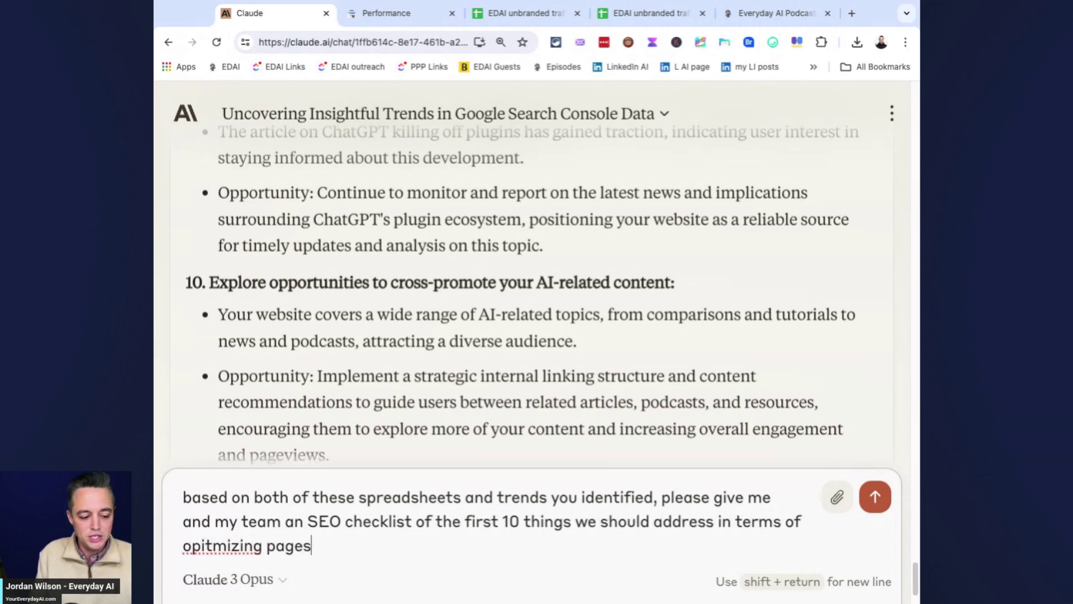
pyautogui.write(' and terms, spe')
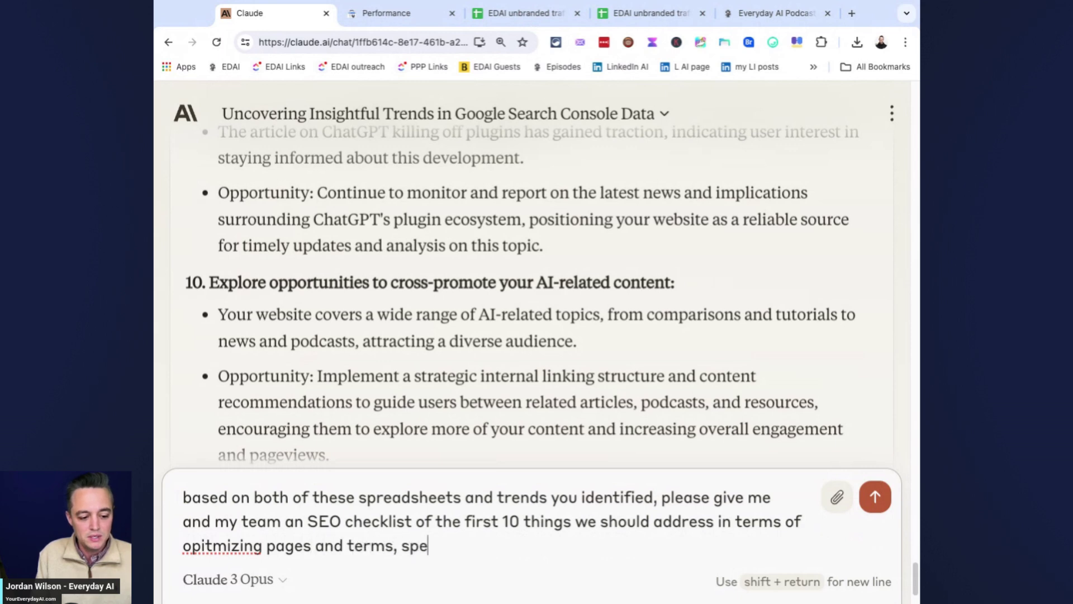
pyautogui.write('fiically focusin')
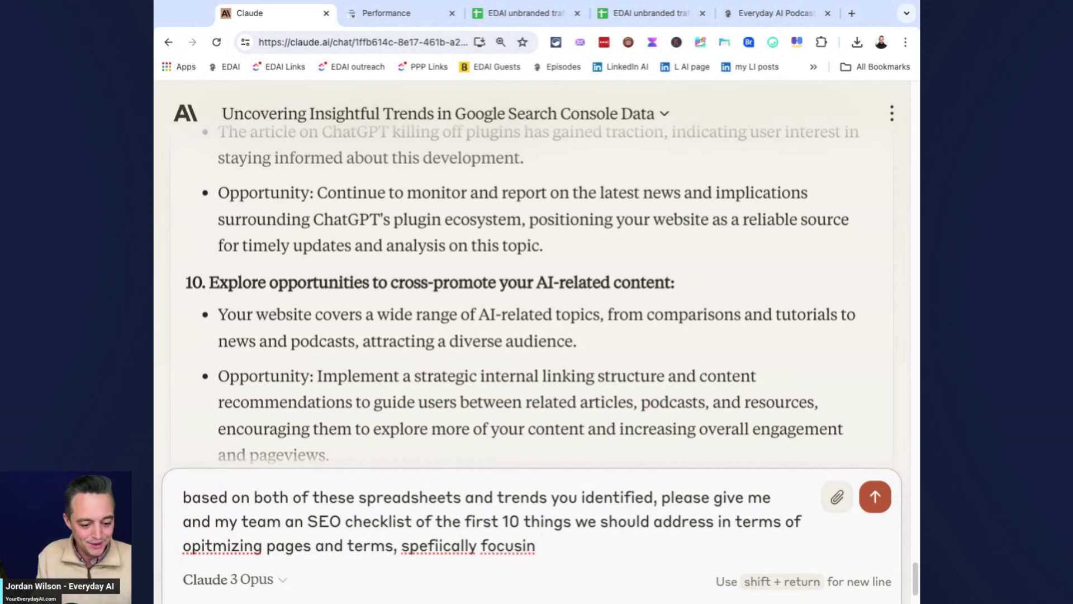
pyautogui.write('tg')
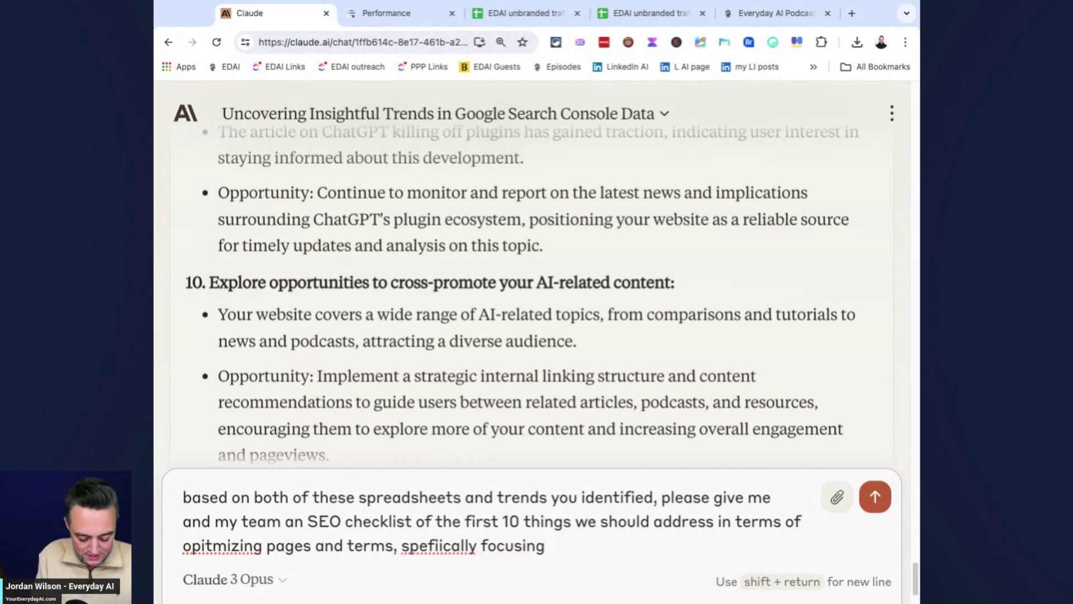
pyautogui.write(' on trends (')
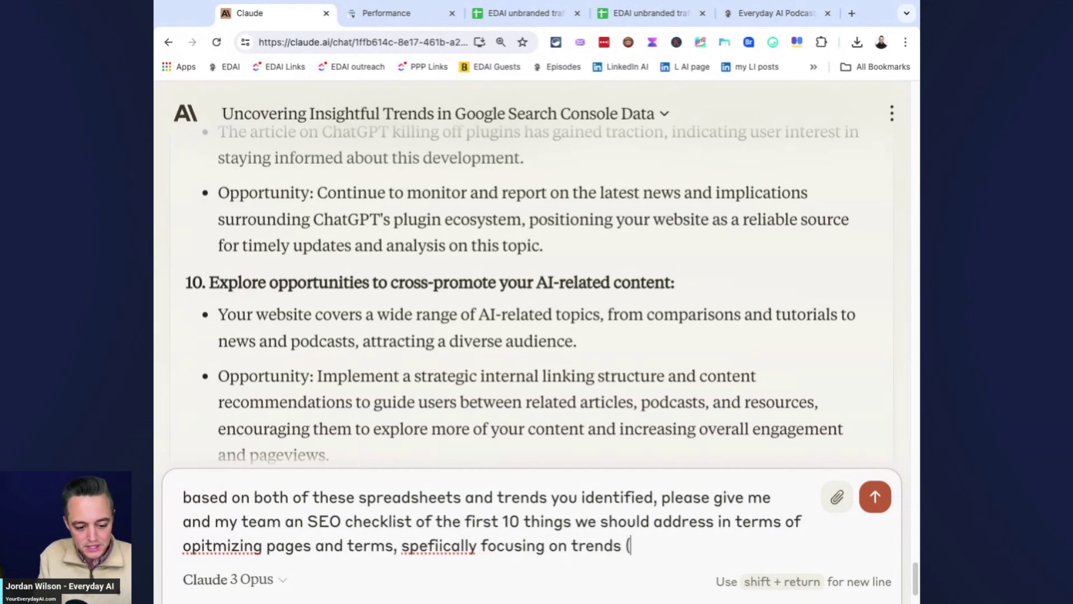
pyautogui.write('either los')
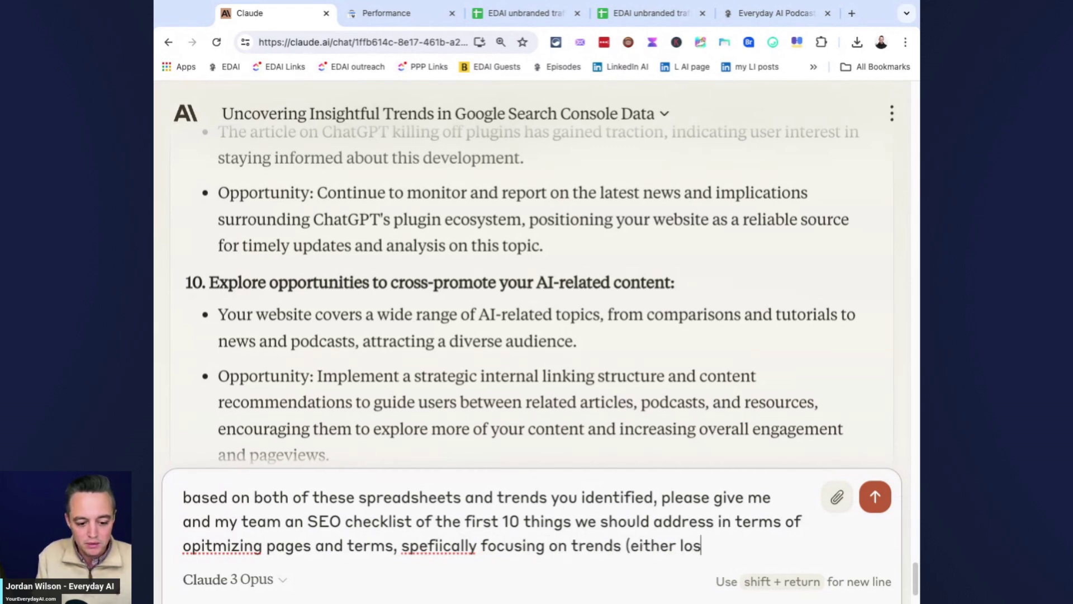
pyautogui.write('ing a lot of tra')
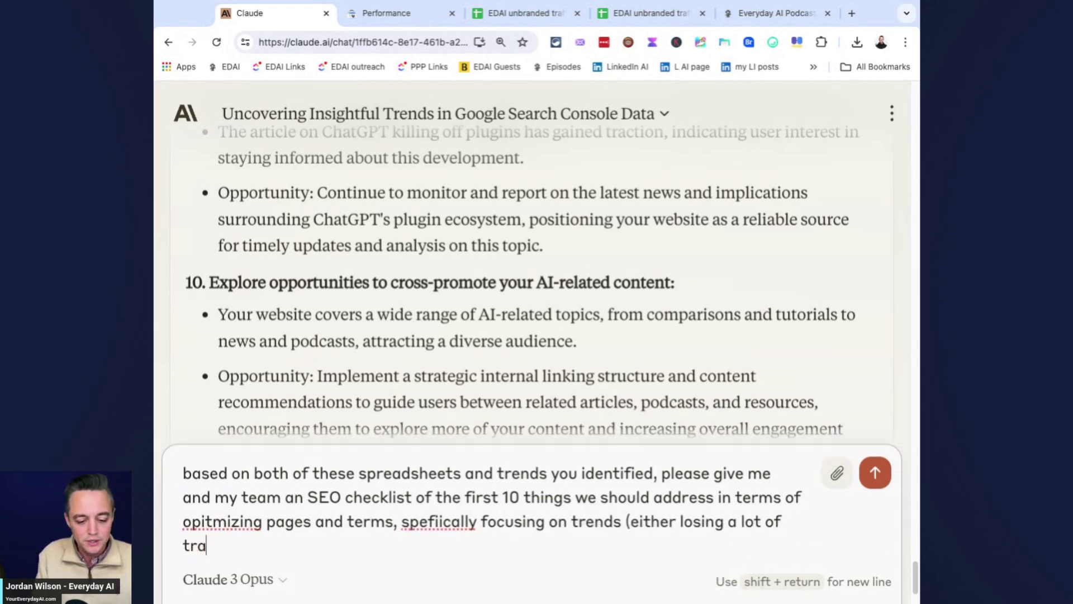
pyautogui.write('ffic/impressions')
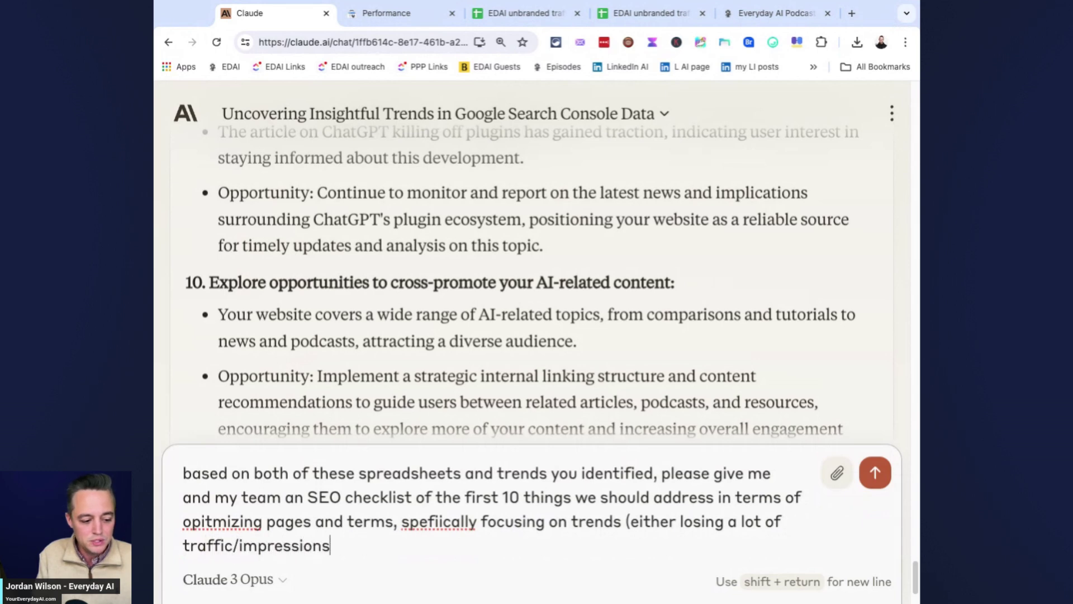
pyautogui.write(') or oppor')
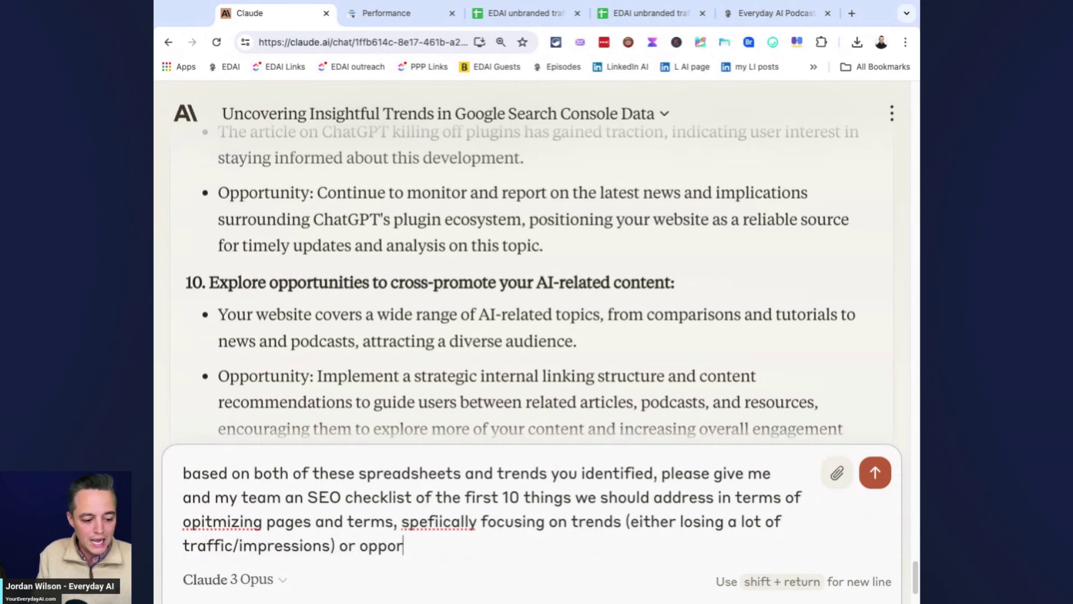
pyautogui.write('tunities (')
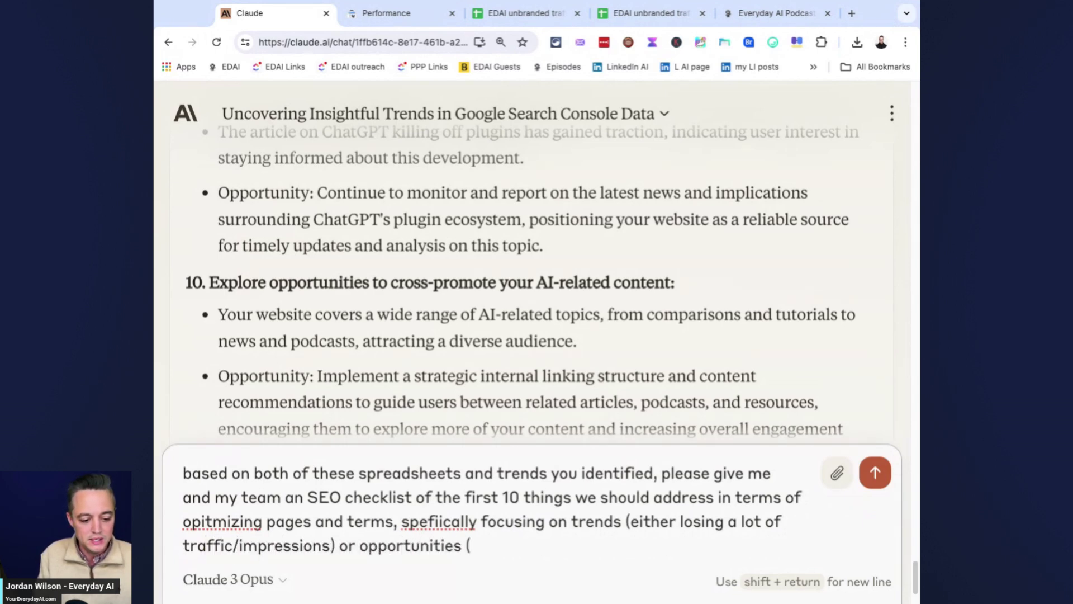
pyautogui.write('suddenly ainin')
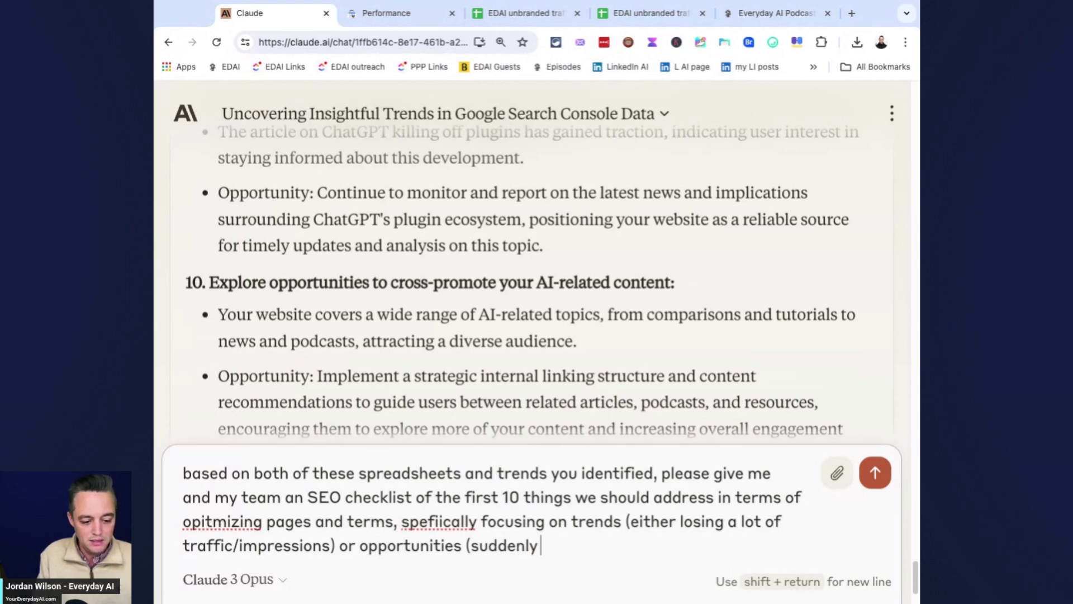
pyautogui.press('BackSpace')
pyautogui.write('ga')
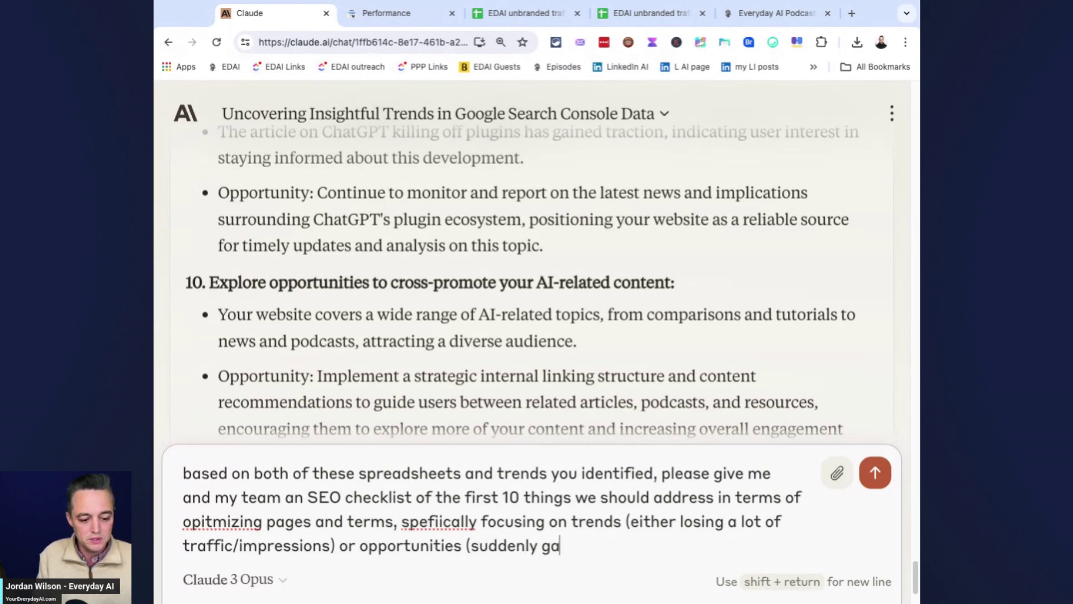
pyautogui.write('ining imprs')
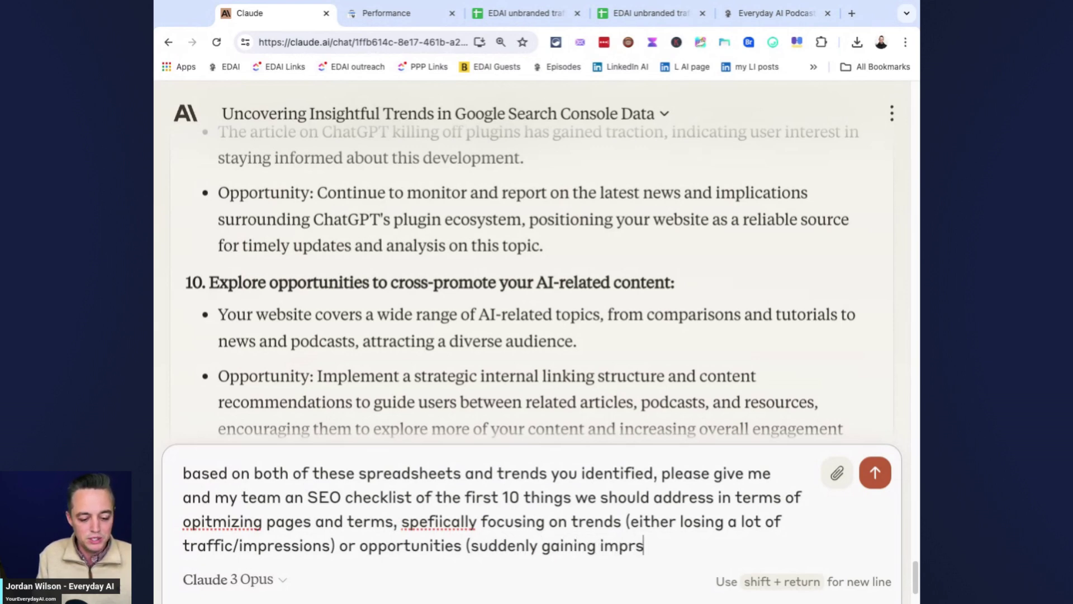
pyautogui.write('ssion/')
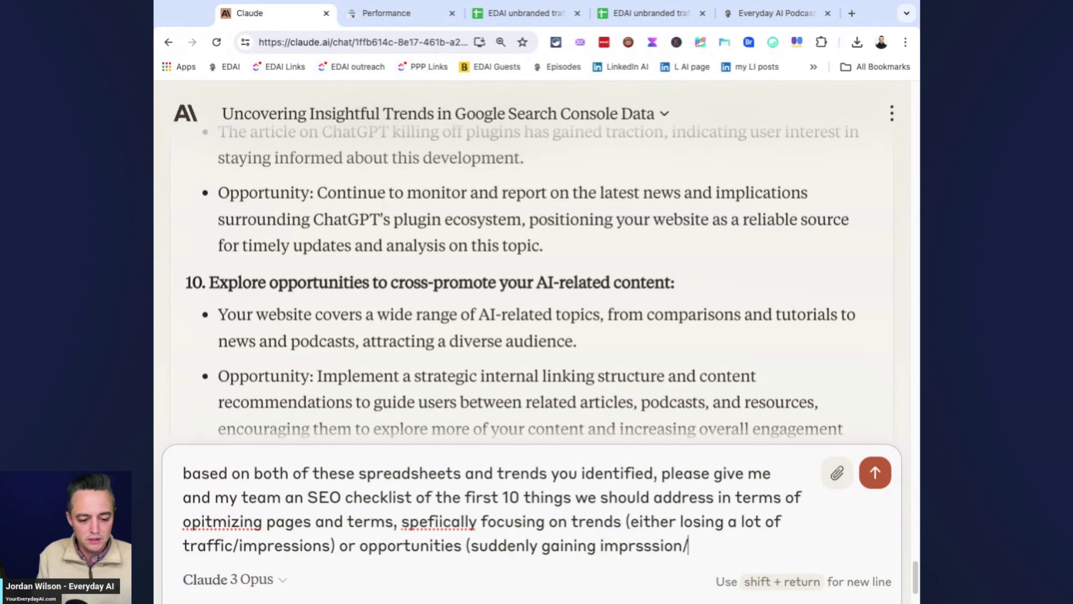
pyautogui.write('clik')
pyautogui.write('ks)')
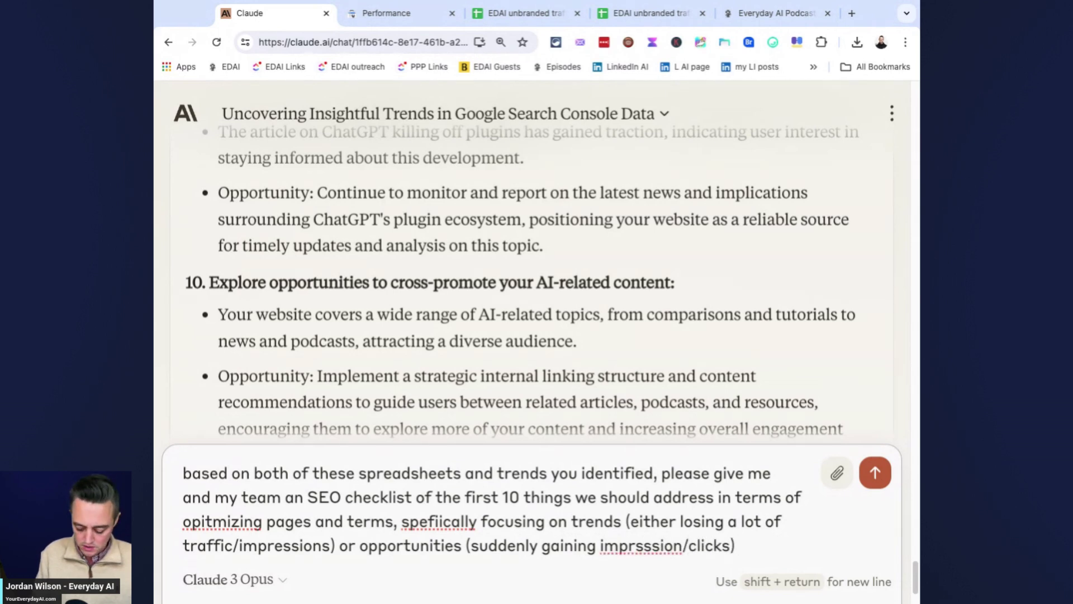
# - Send the checklist request and follow the numbered list through item 5, the ChatGPT tokens resource
pyautogui.press('Return')
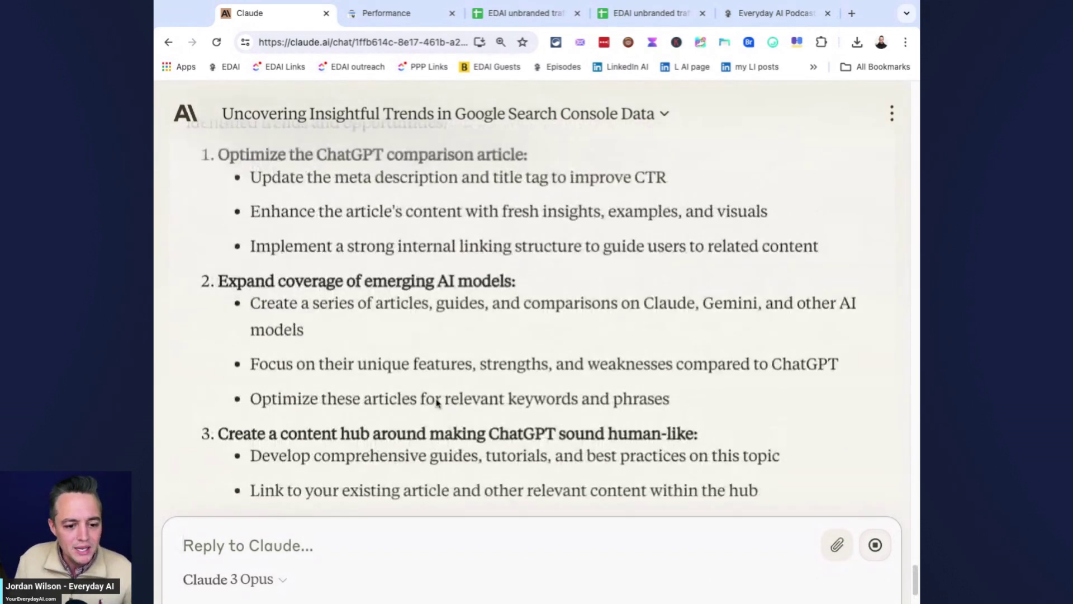
pyautogui.scroll(5, 437, 401)
pyautogui.scroll(-8, 425, 475)
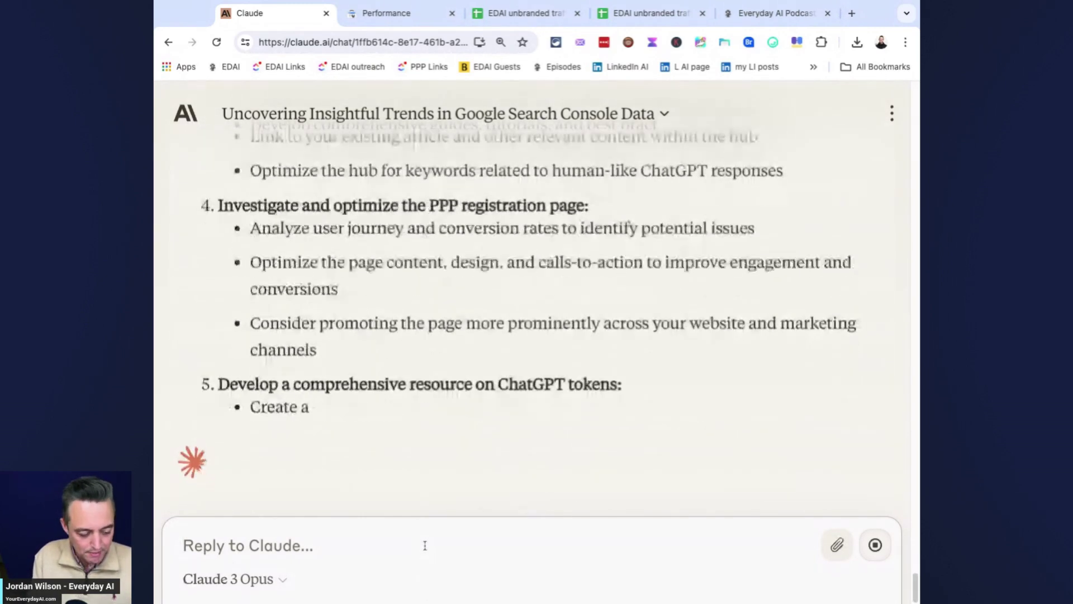
# - Ask for a specific page-by-page, term-by-term breakdown with actionable suggestions, not generic strategies
pyautogui.write('this is great. please')
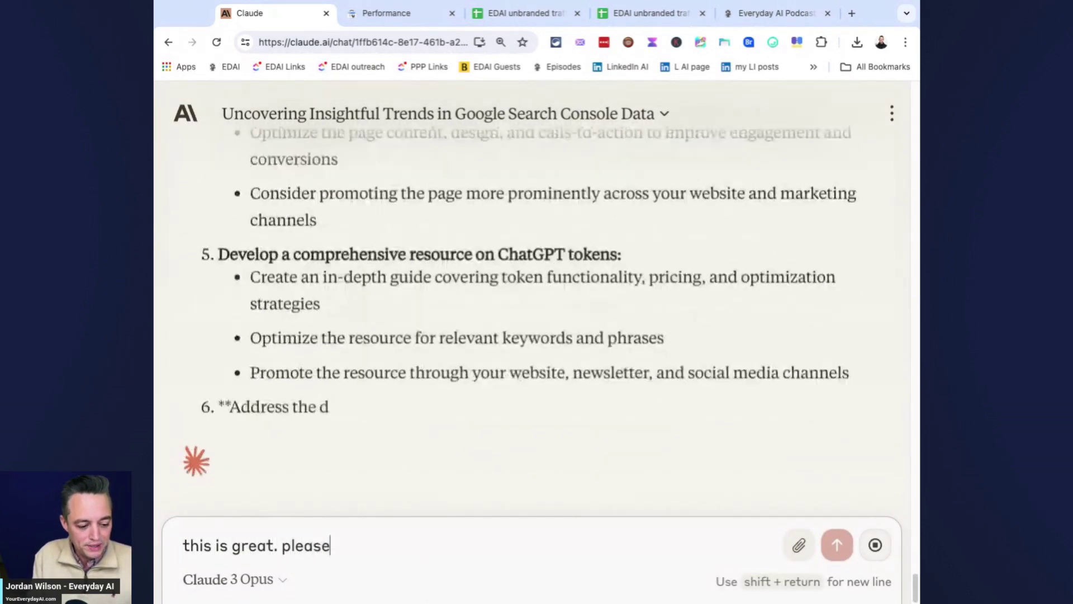
pyautogui.write(' make t')
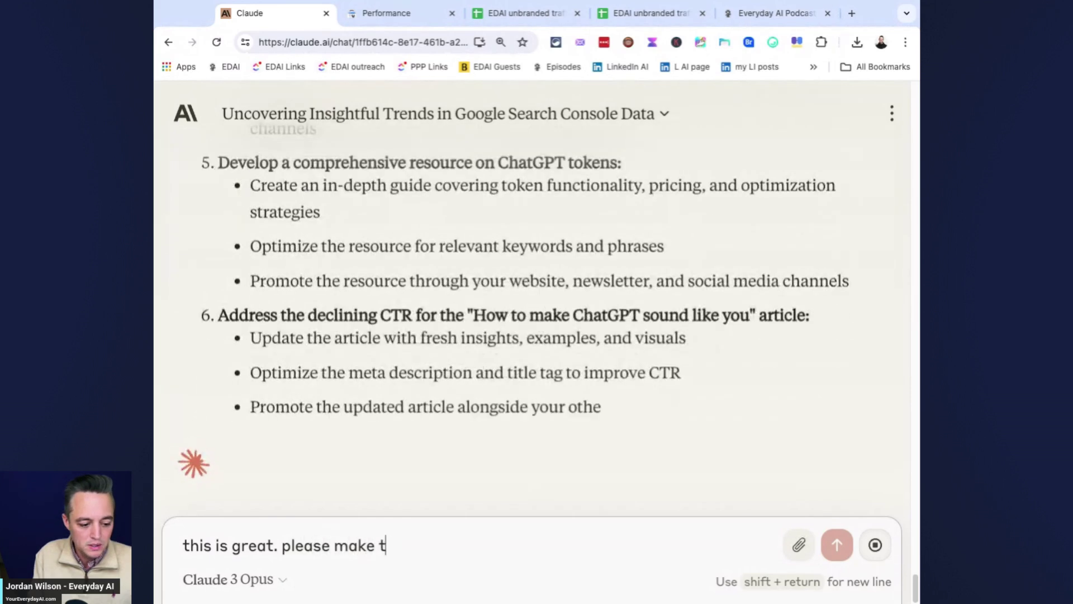
pyautogui.write('his more specific,')
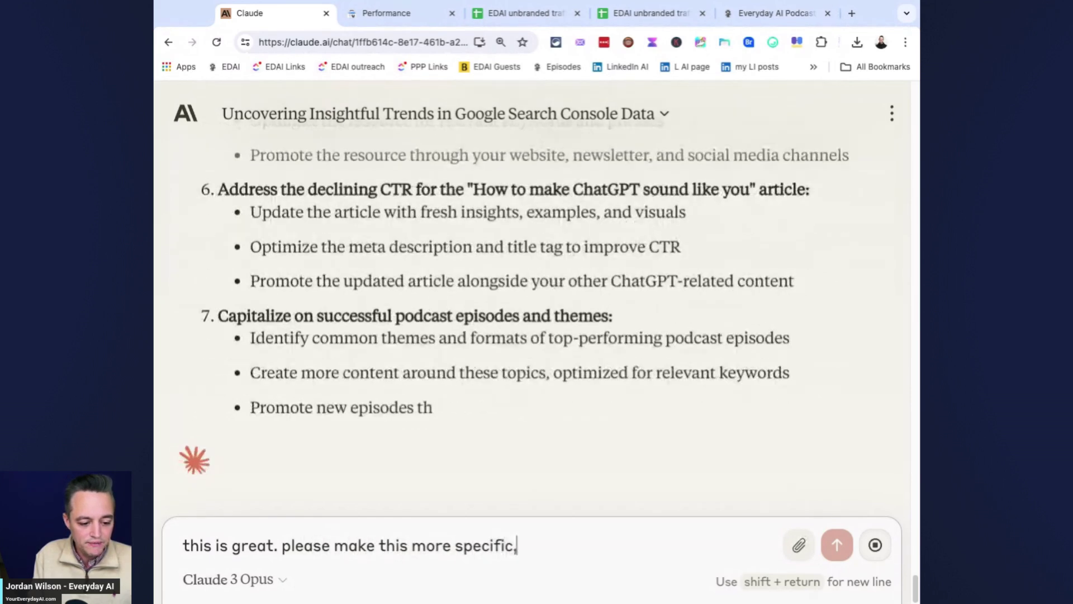
pyautogui.write(' giving me a')
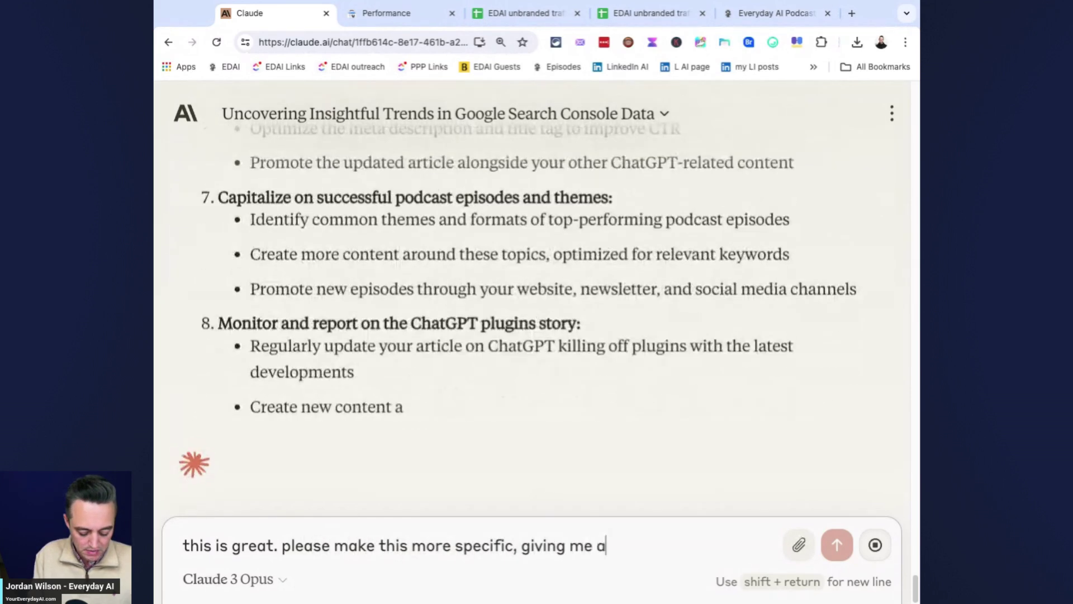
pyautogui.write(' page-by-page ')
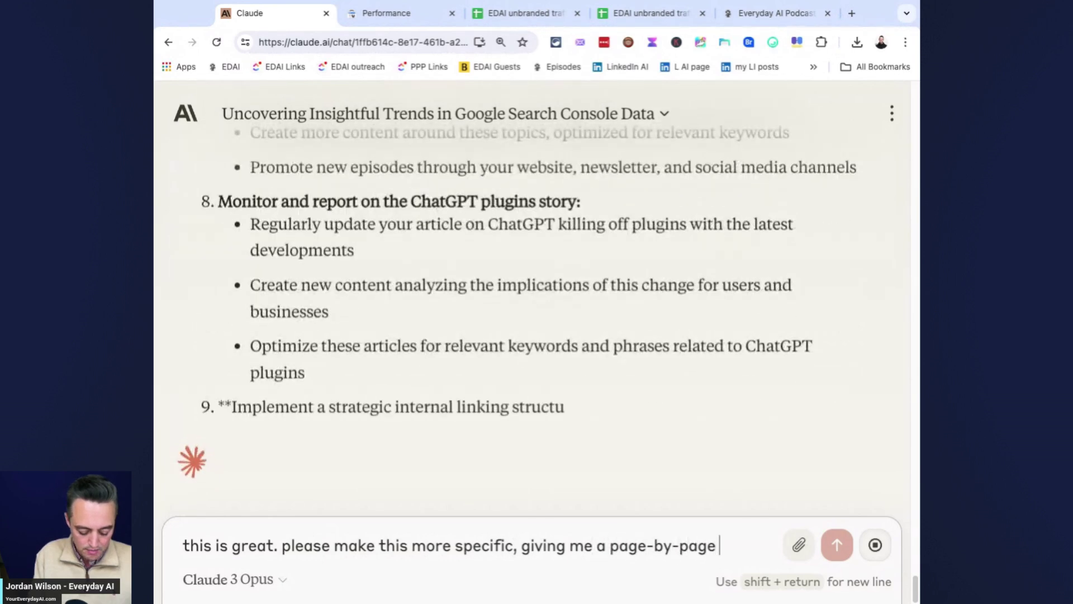
pyautogui.write('and term-by-')
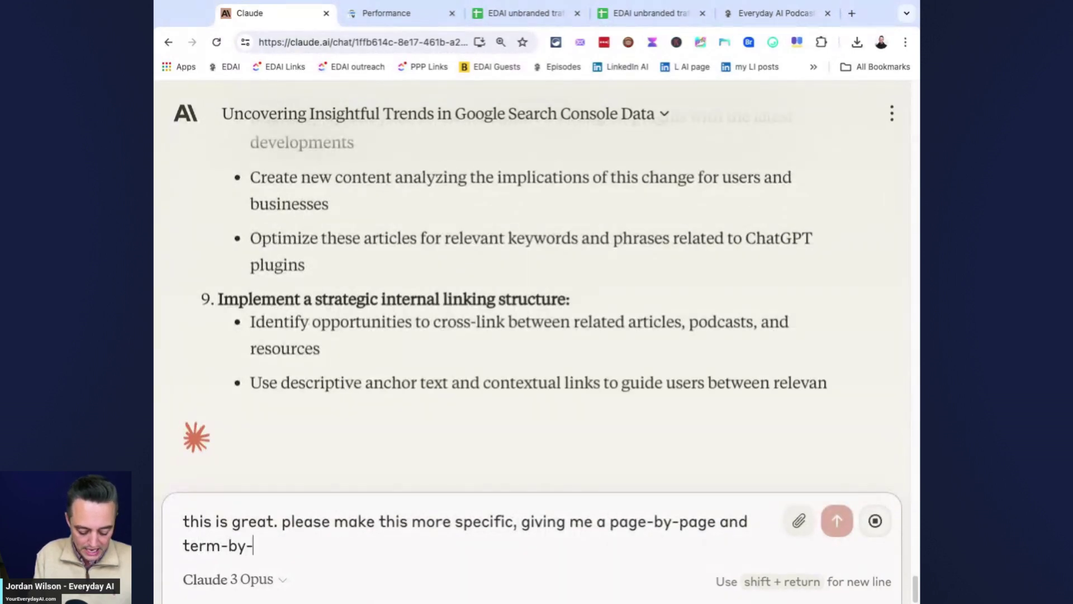
pyautogui.write('term breakdow')
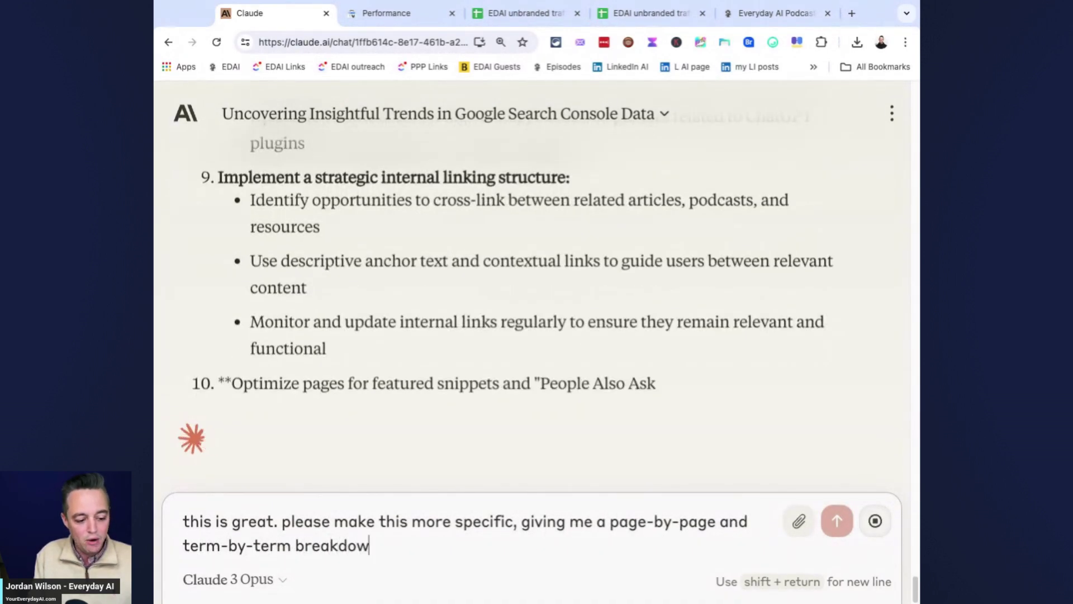
pyautogui.write('n on what ')
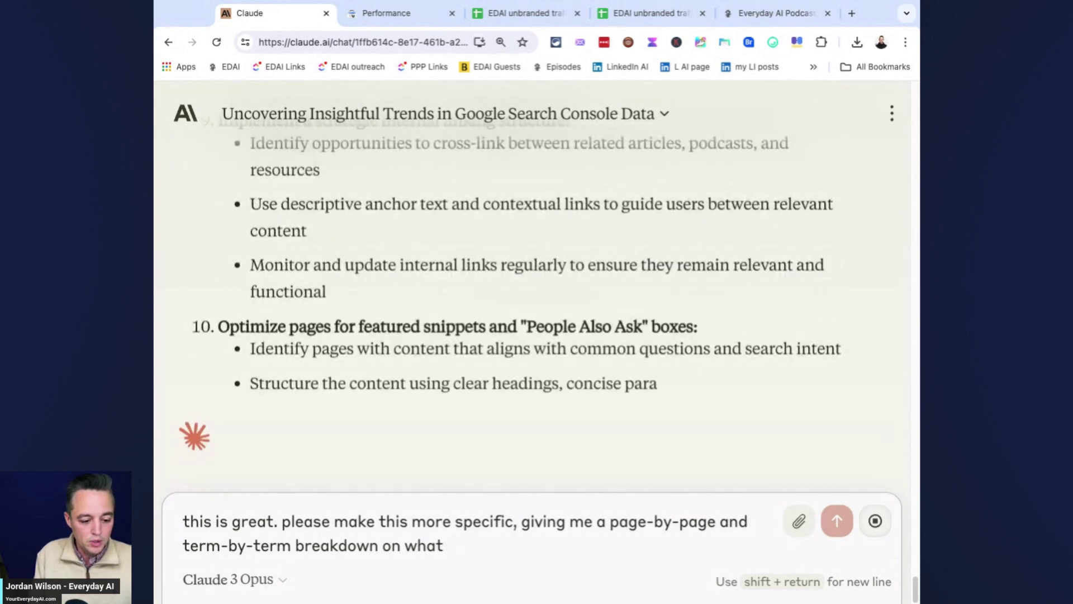
pyautogui.write('we should be priori')
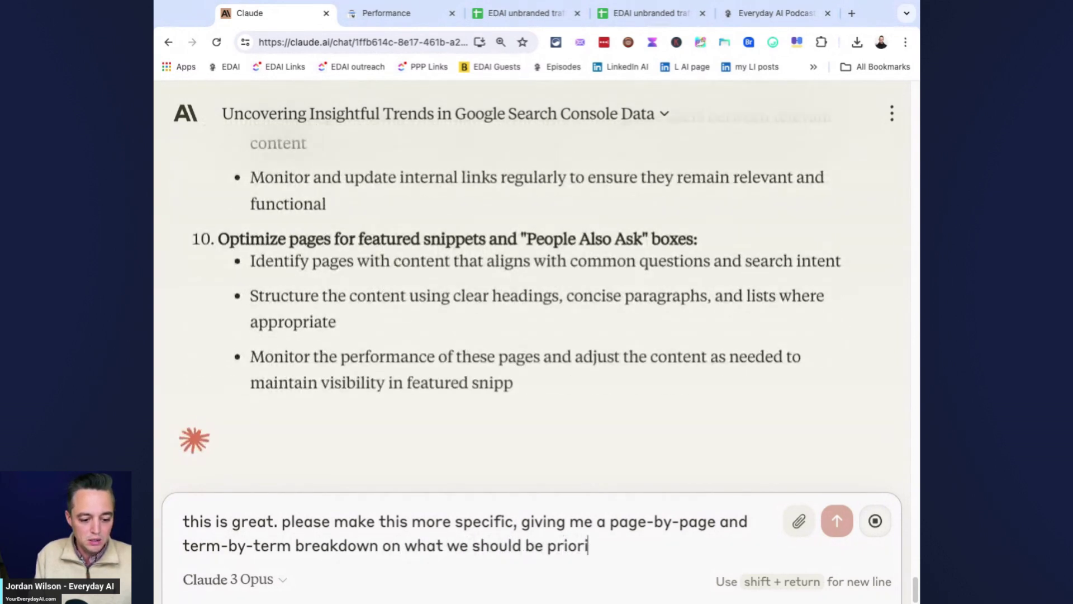
pyautogui.write('tizing. please ')
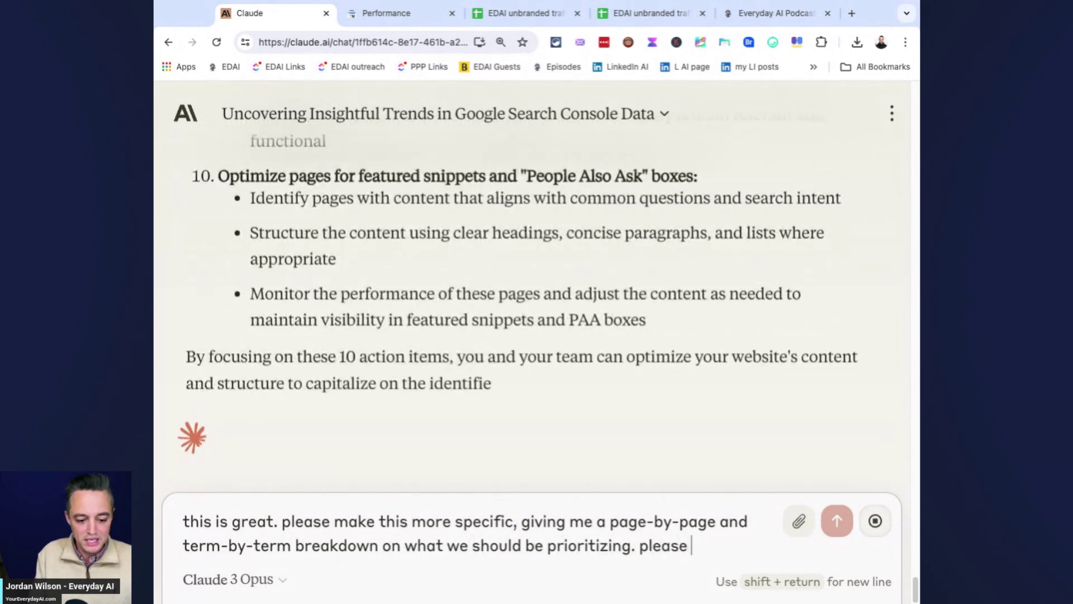
pyautogui.write('reply')
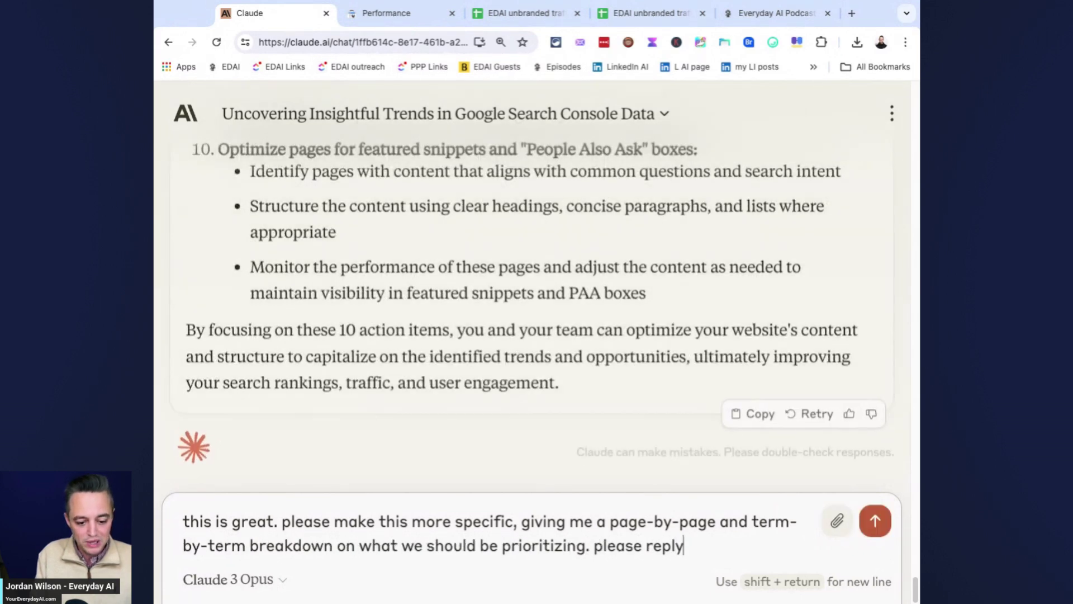
pyautogui.write(' with ultra speci')
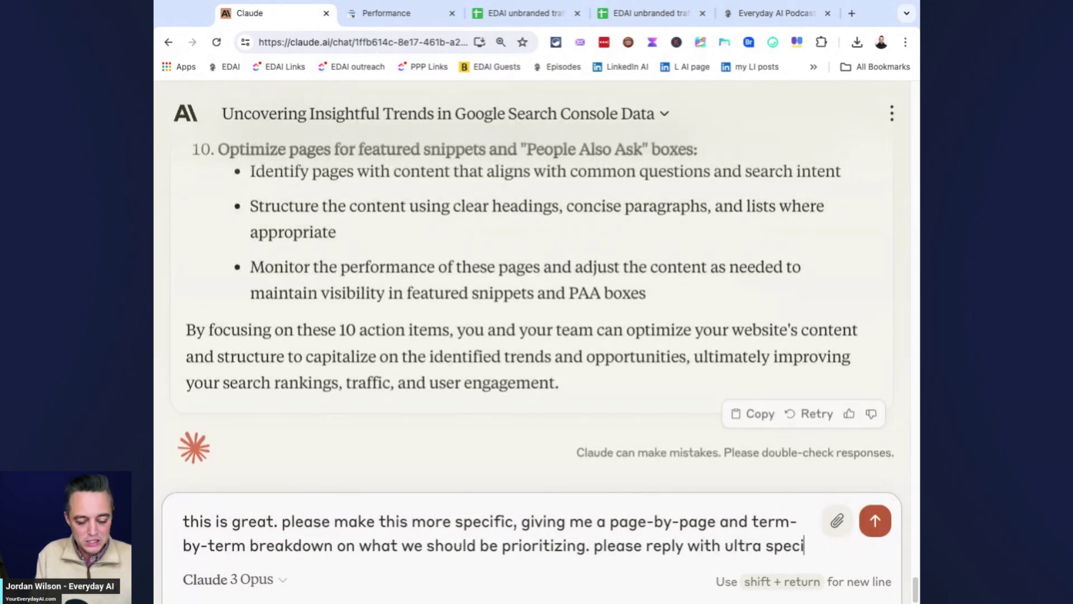
pyautogui.write('fic suggestinos')
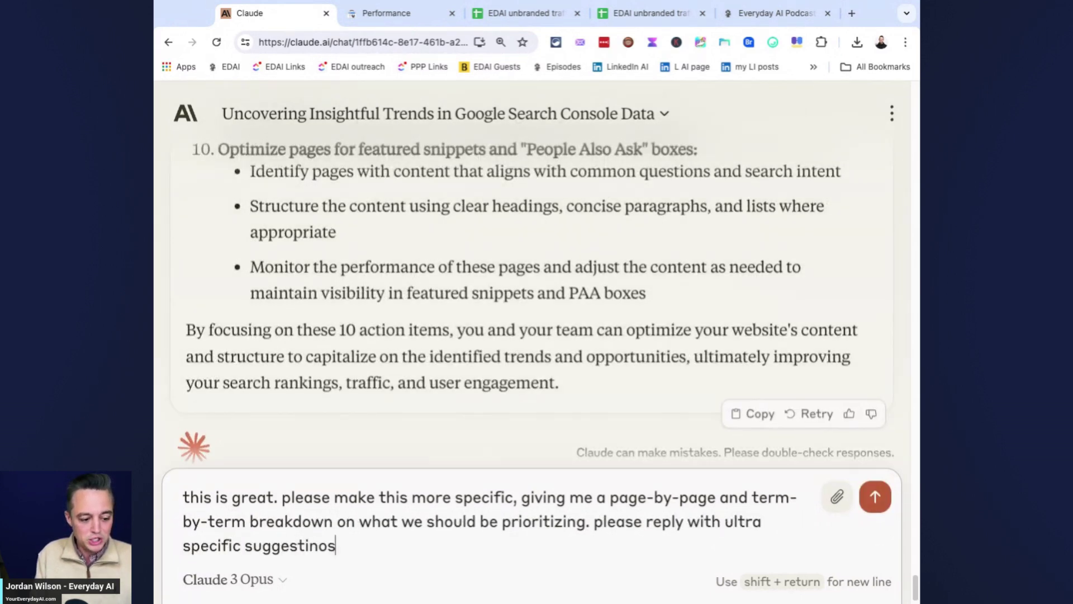
pyautogui.press('BackSpace')
pyautogui.press('BackSpace')
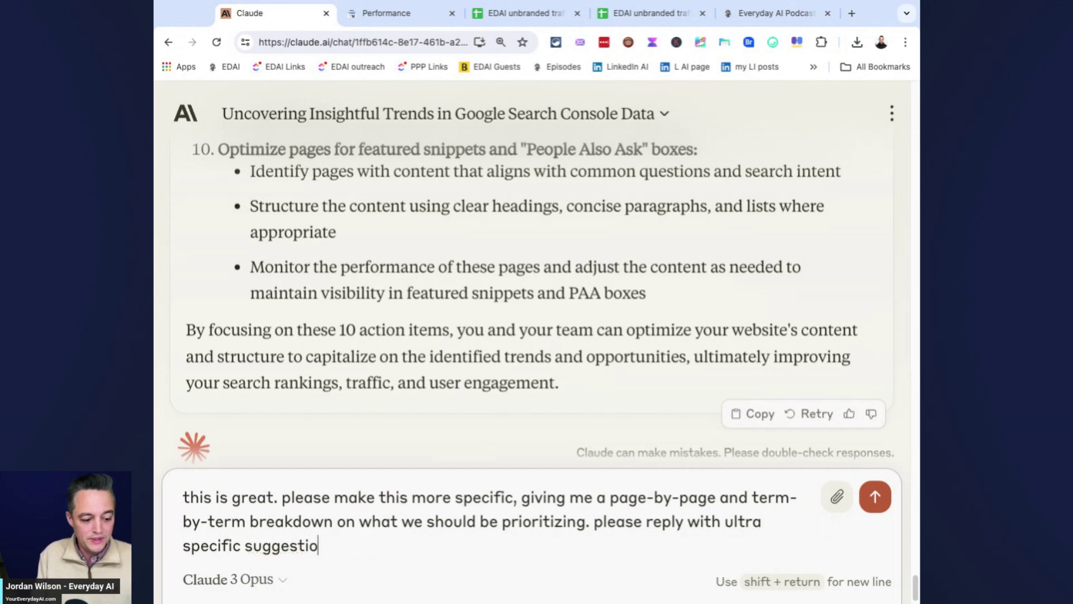
pyautogui.write('ns that are actional')
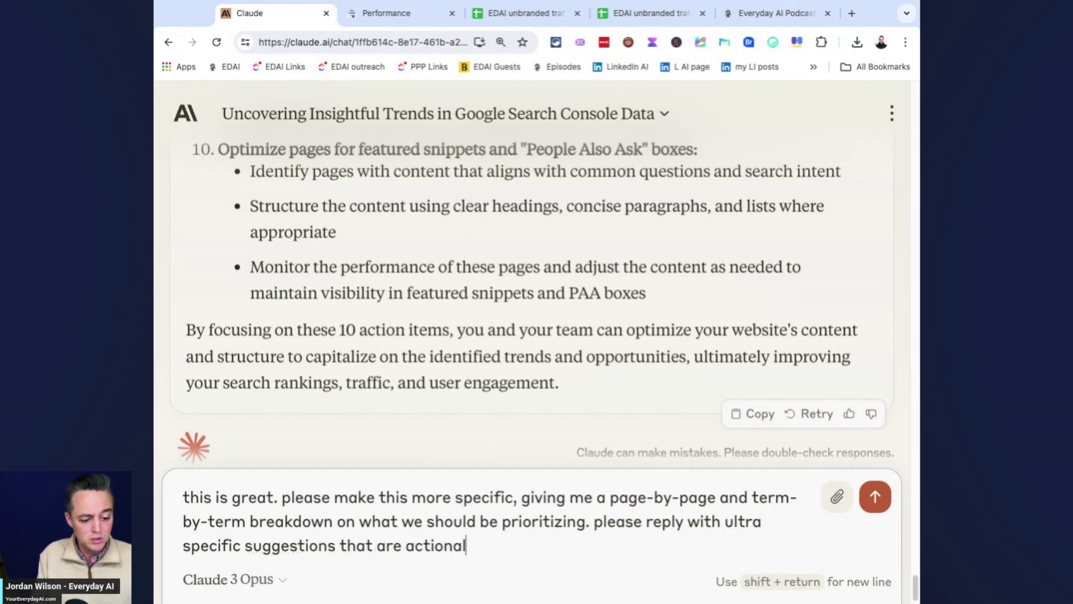
pyautogui.press('BackSpace')
pyautogui.write('ble. please do ')
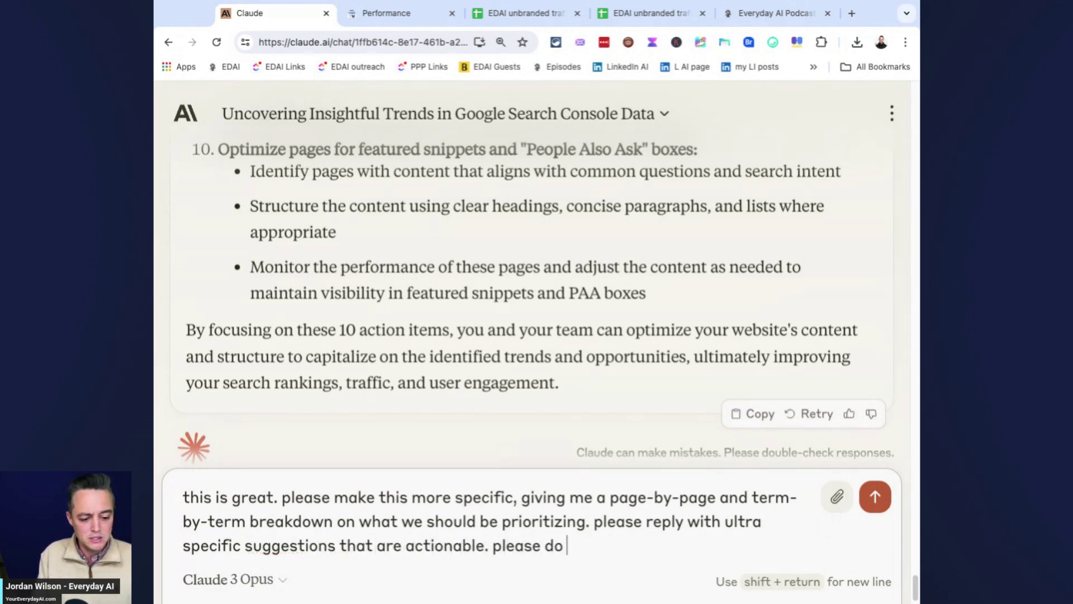
pyautogui.write('not reply wi')
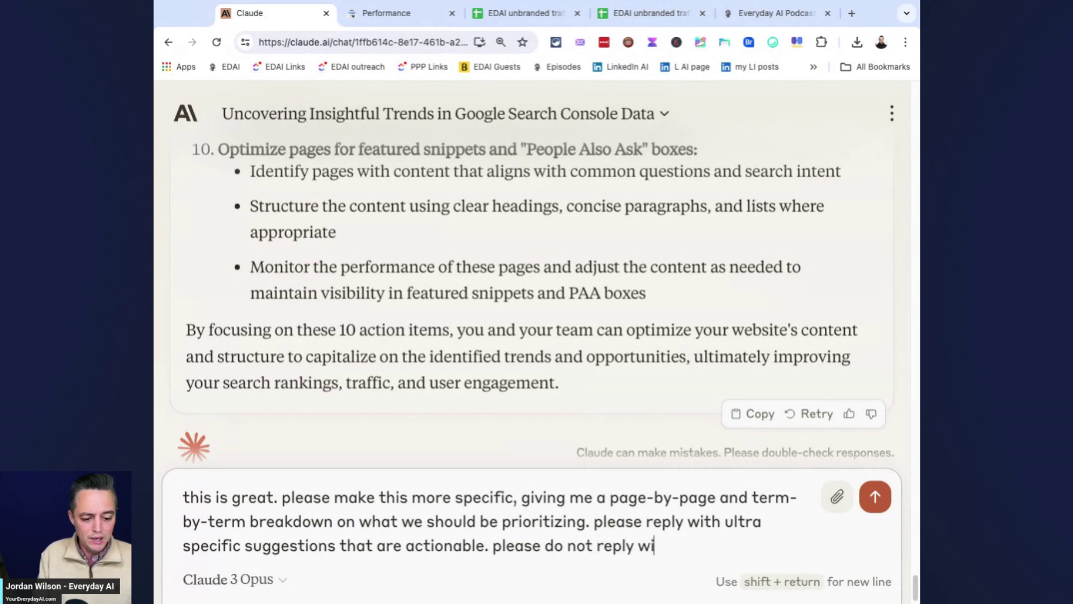
pyautogui.write('th generic')
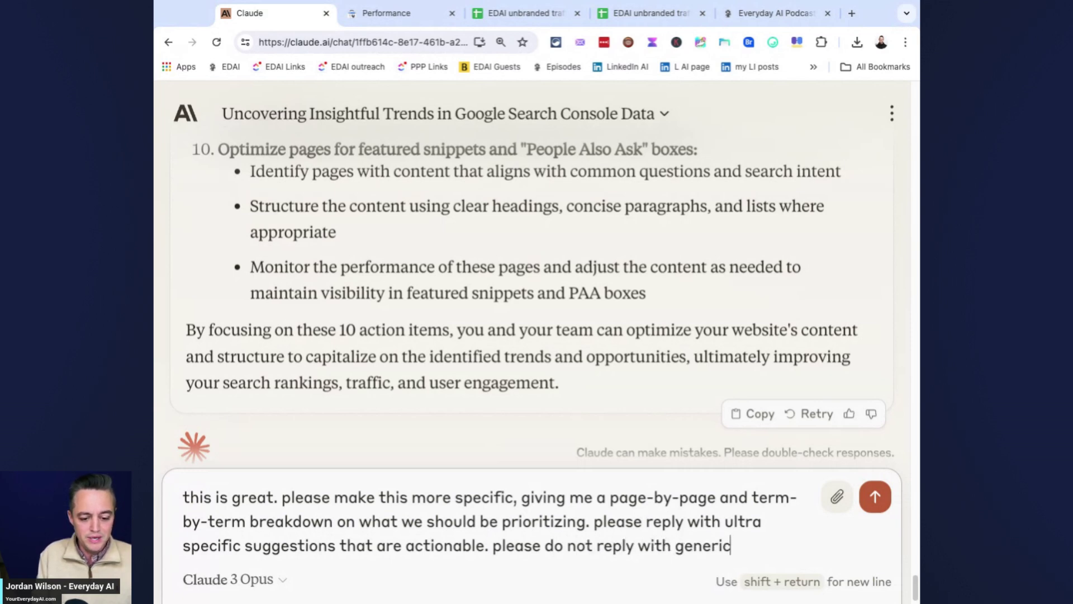
pyautogui.write(' strat')
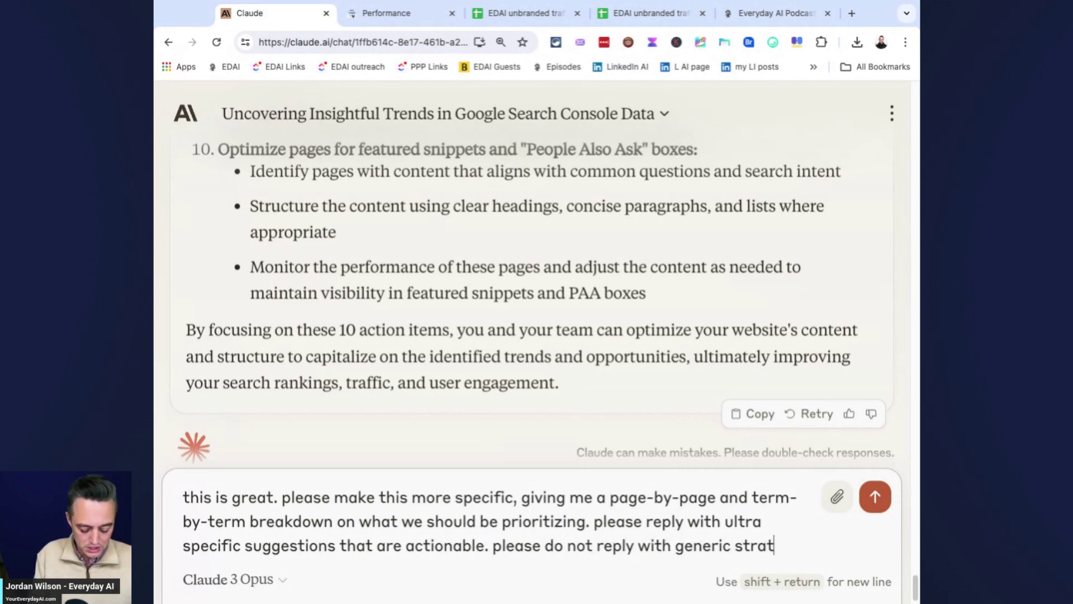
pyautogui.write('egies.')
pyautogui.press('Return')
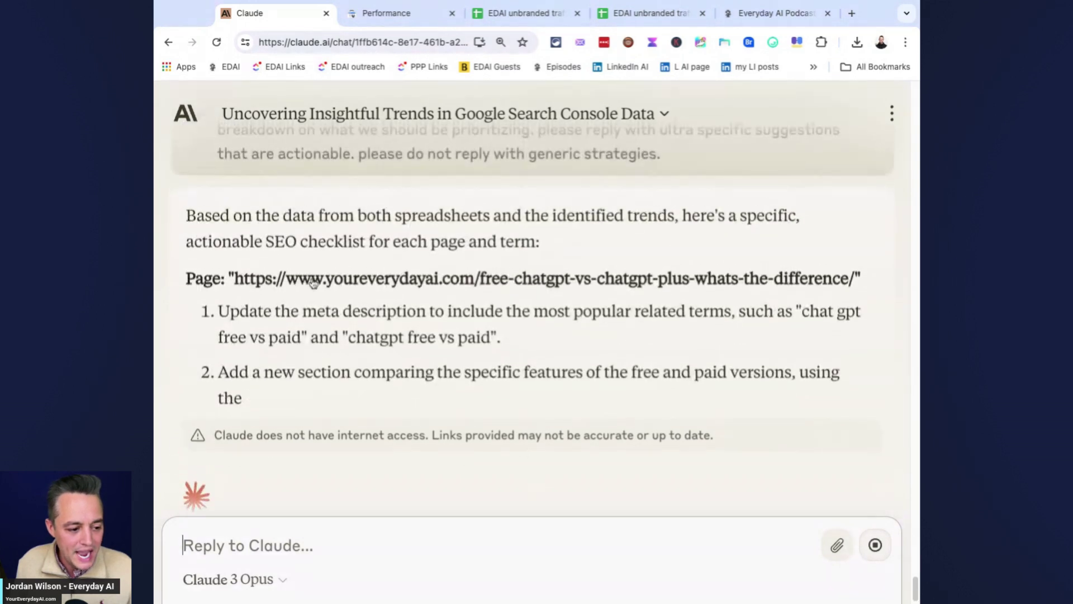
# - Read the page-by-page reply: free-vs-Plus ChatGPT FAQ, then Claude 3 vs GPT-4 title/H1 and pricing items
pyautogui.scroll(3, 346, 296)
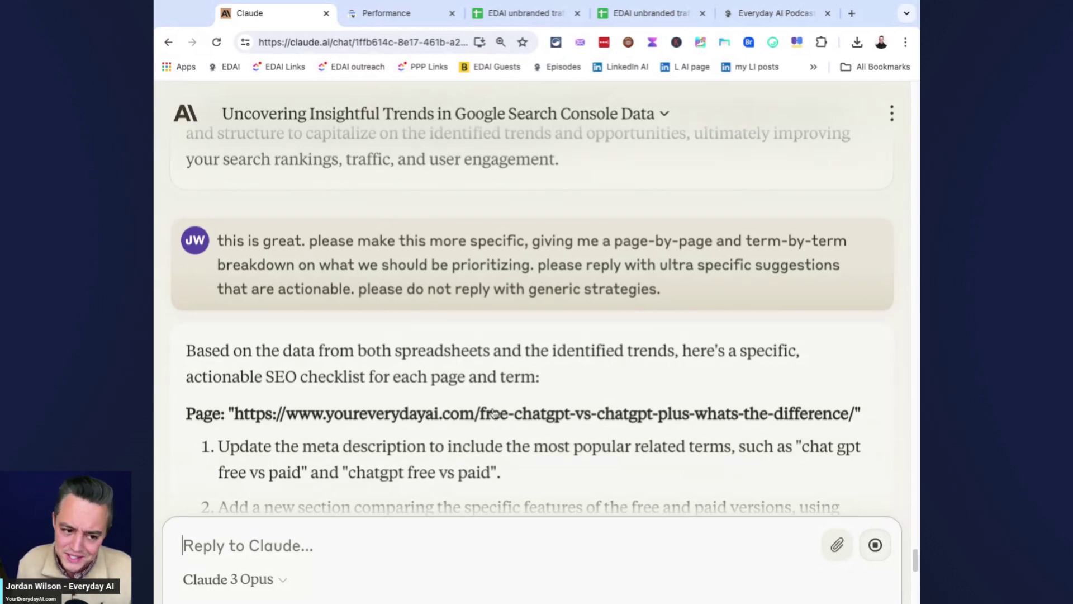
pyautogui.scroll(1, 501, 417)
pyautogui.scroll(2, 501, 417)
pyautogui.scroll(-3, 501, 403)
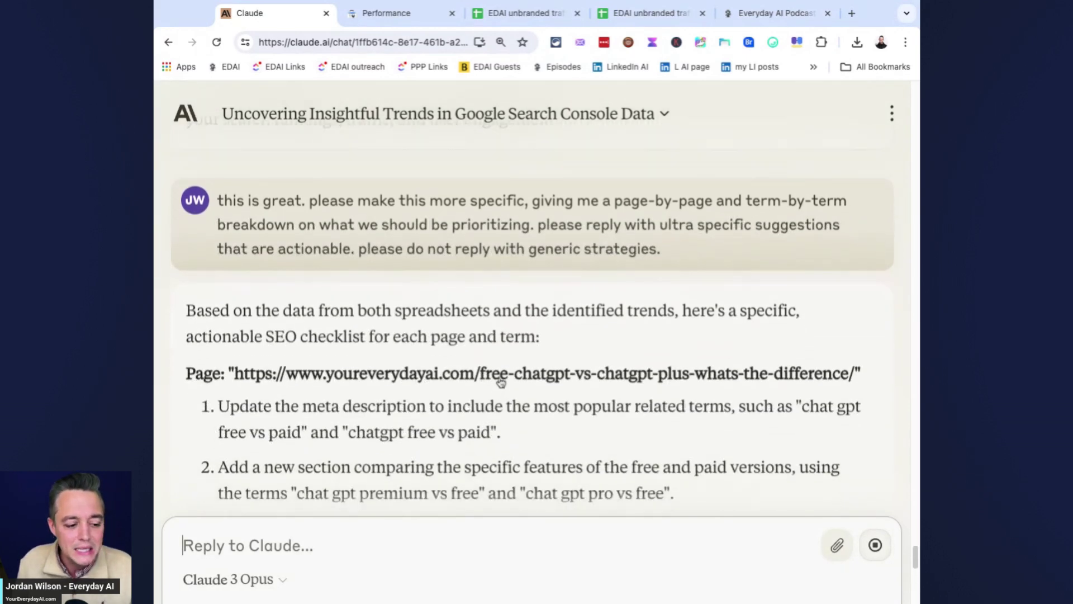
pyautogui.scroll(-1, 502, 382)
pyautogui.scroll(-5, 501, 383)
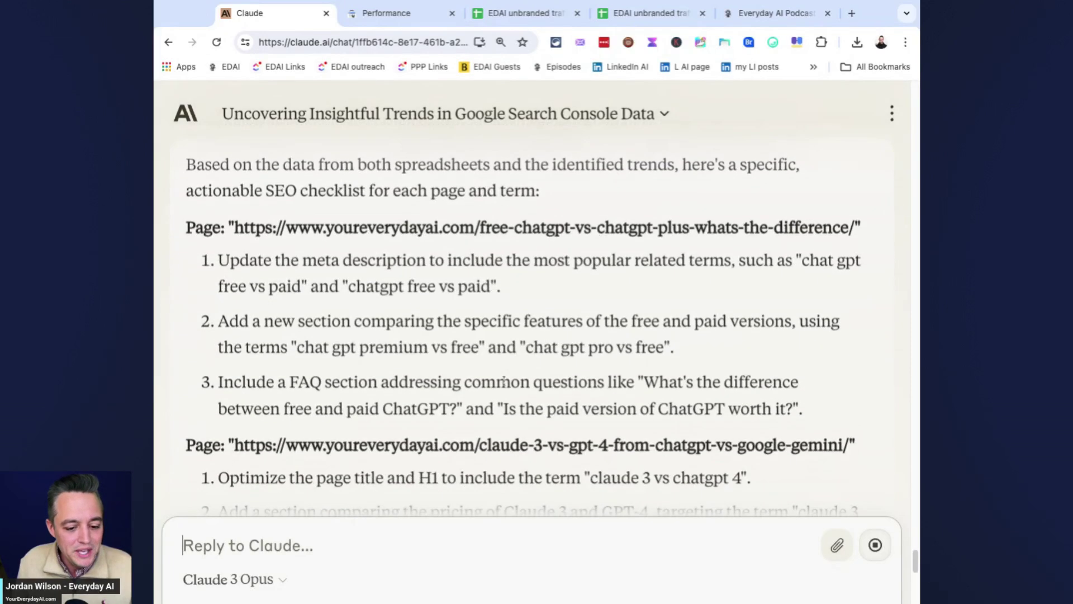
pyautogui.scroll(2, 504, 380)
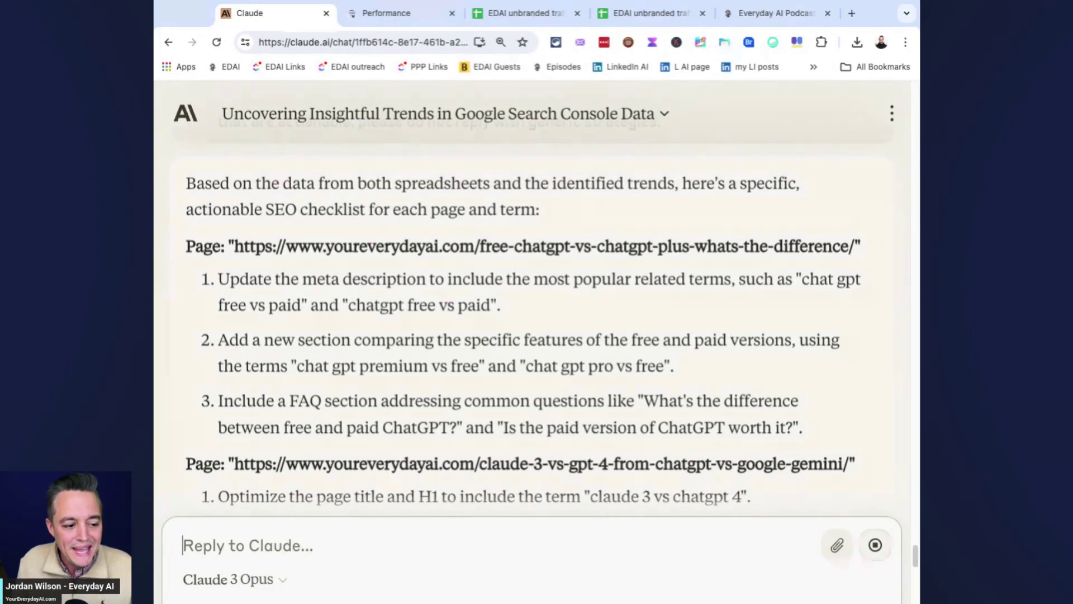
pyautogui.scroll(-4, 520, 352)
pyautogui.scroll(-1, 521, 352)
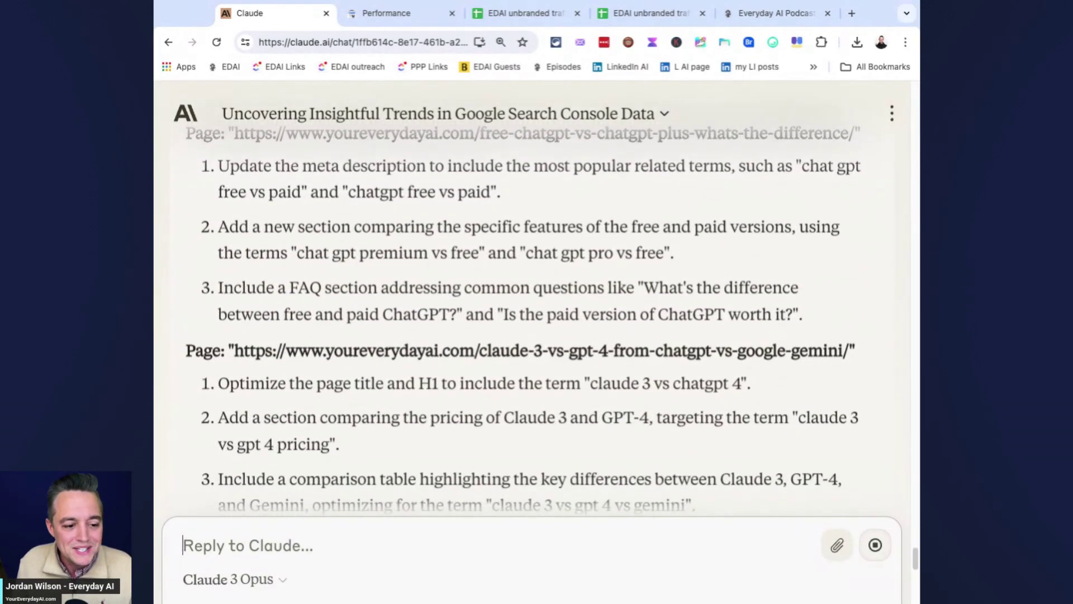
pyautogui.scroll(2, 670, 309)
pyautogui.moveTo(688, 303); pyautogui.dragTo(220, 274)
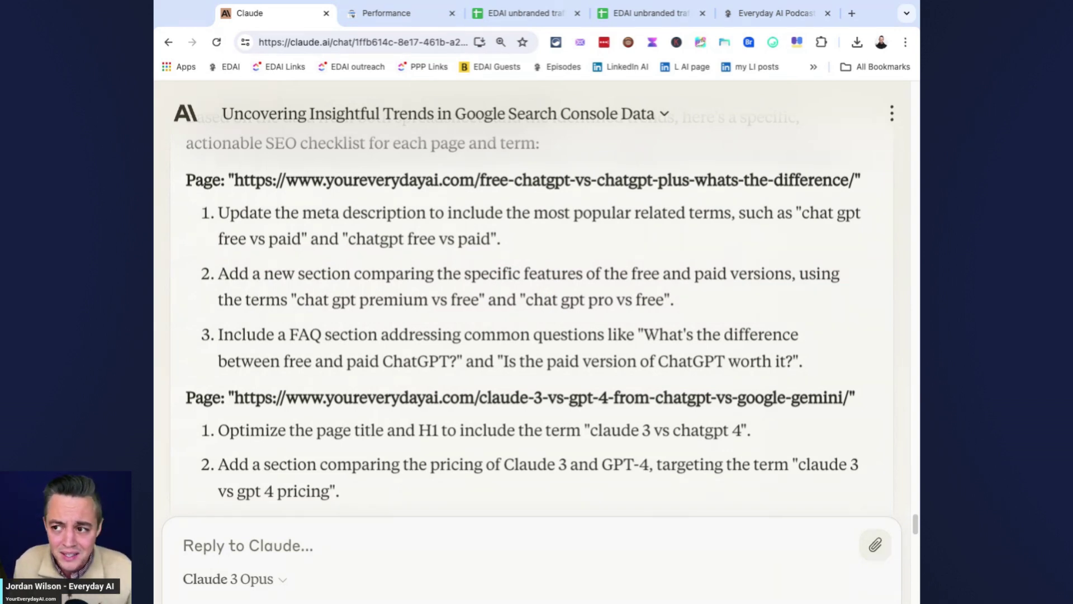
pyautogui.scroll(-4, 638, 337)
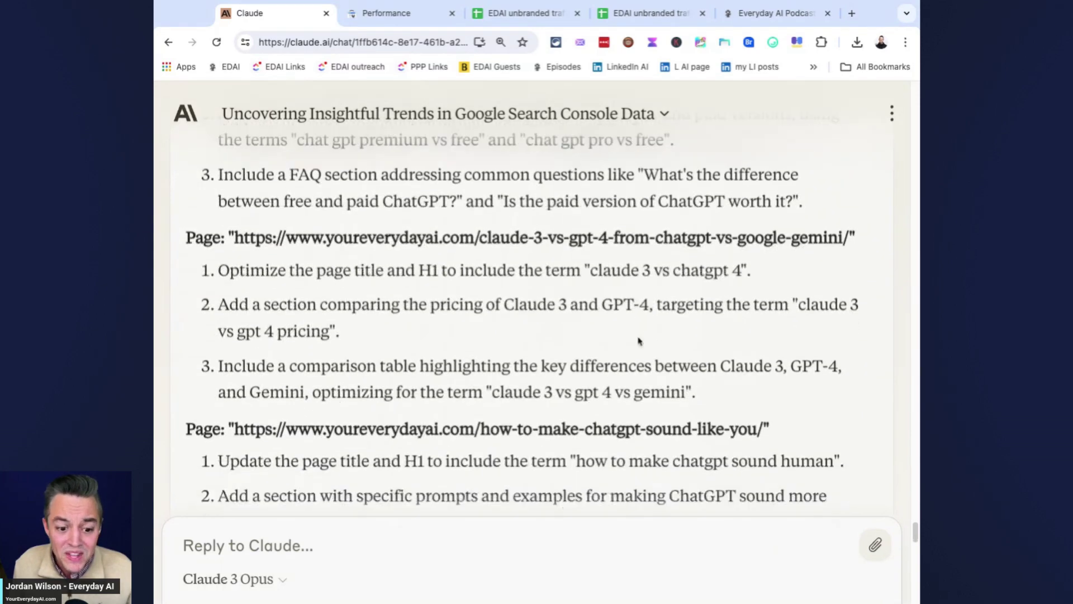
pyautogui.scroll(-15, 638, 338)
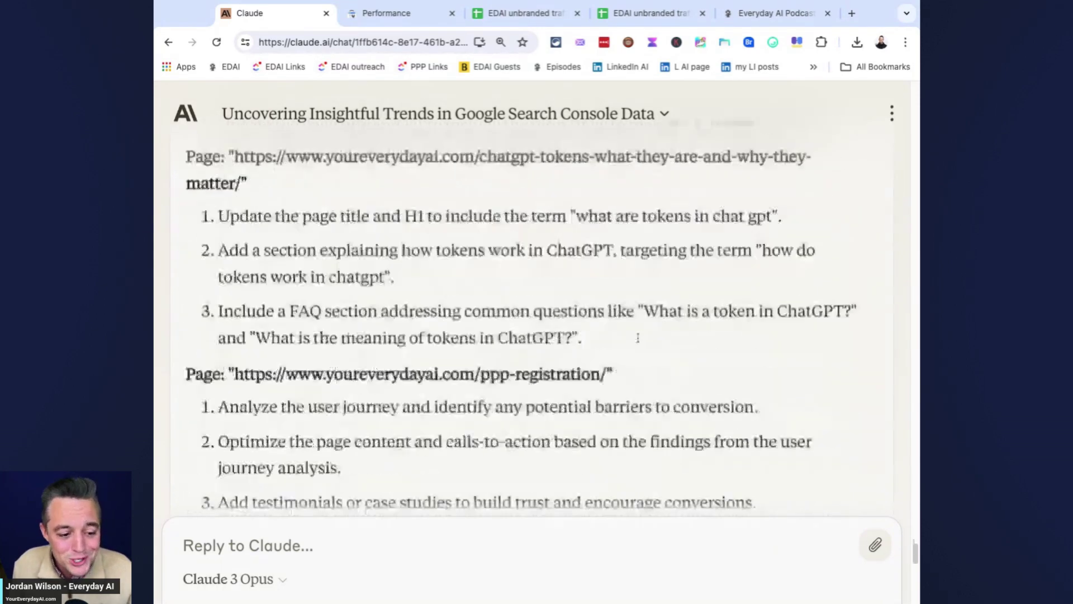
pyautogui.scroll(-7, 638, 338)
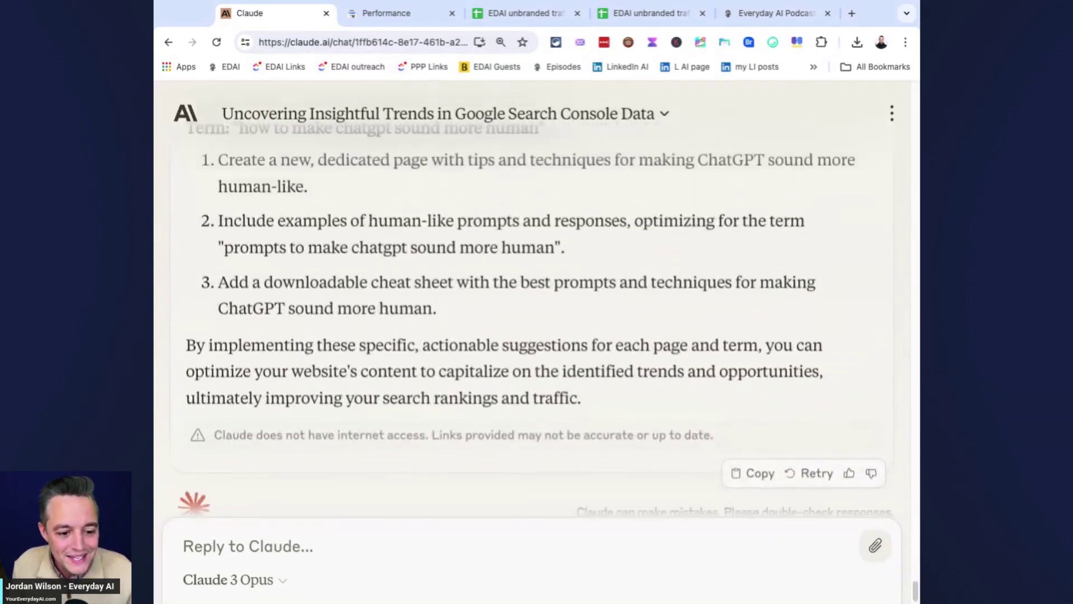
pyautogui.scroll(20, 638, 338)
pyautogui.scroll(10, 597, 375)
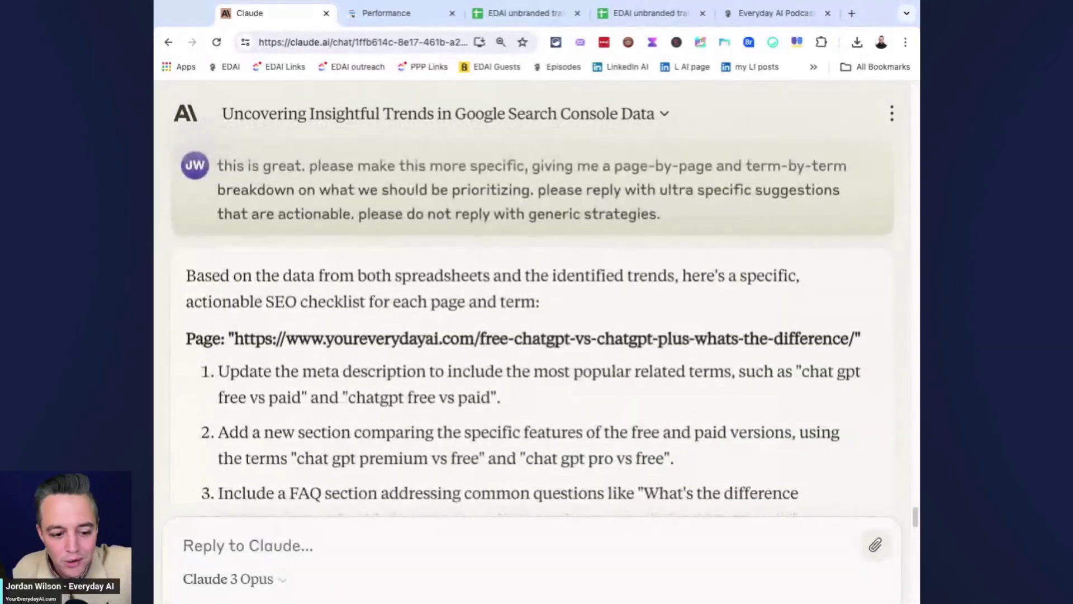
pyautogui.scroll(-20, 598, 375)
pyautogui.scroll(4, 598, 375)
pyautogui.scroll(1, 598, 375)
pyautogui.scroll(-15, 598, 375)
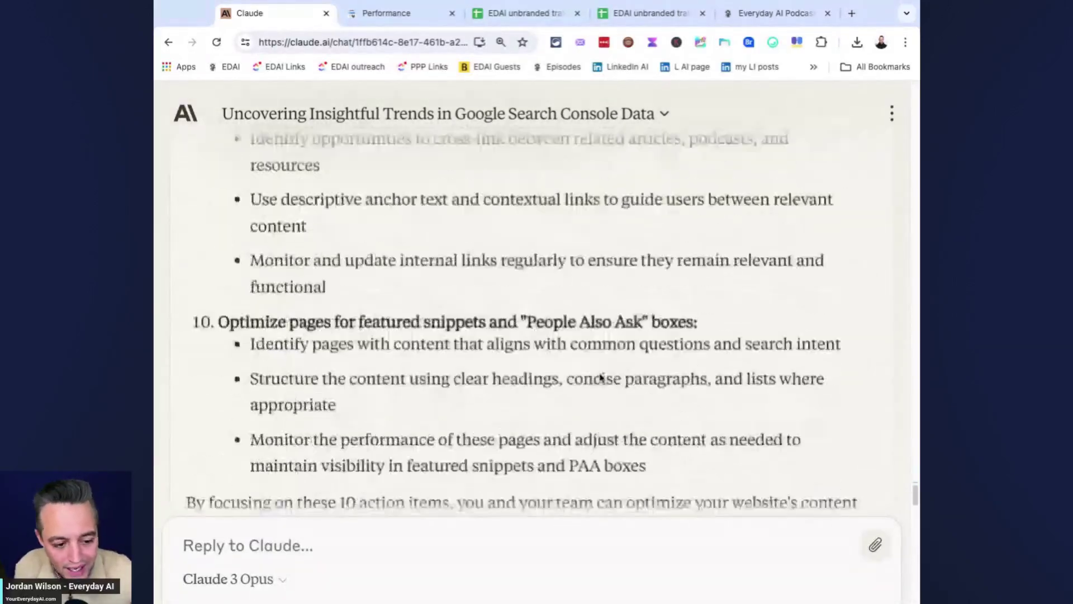
pyautogui.scroll(-5, 596, 381)
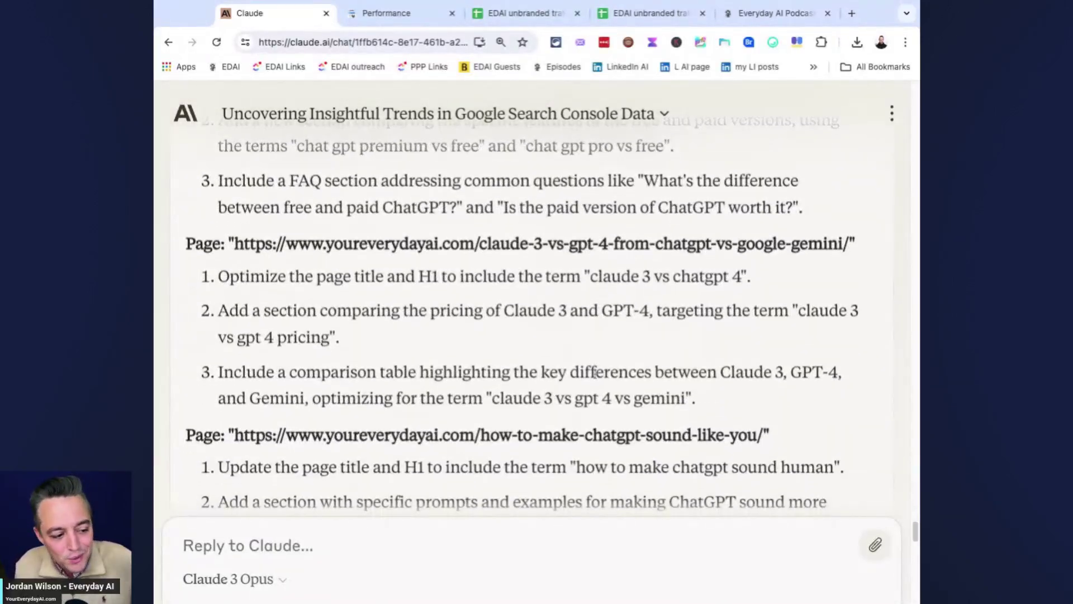
# - Switch to the Everyday AI Podcast tab showing the youreverydayai.com homepage
pyautogui.click(775, 17)
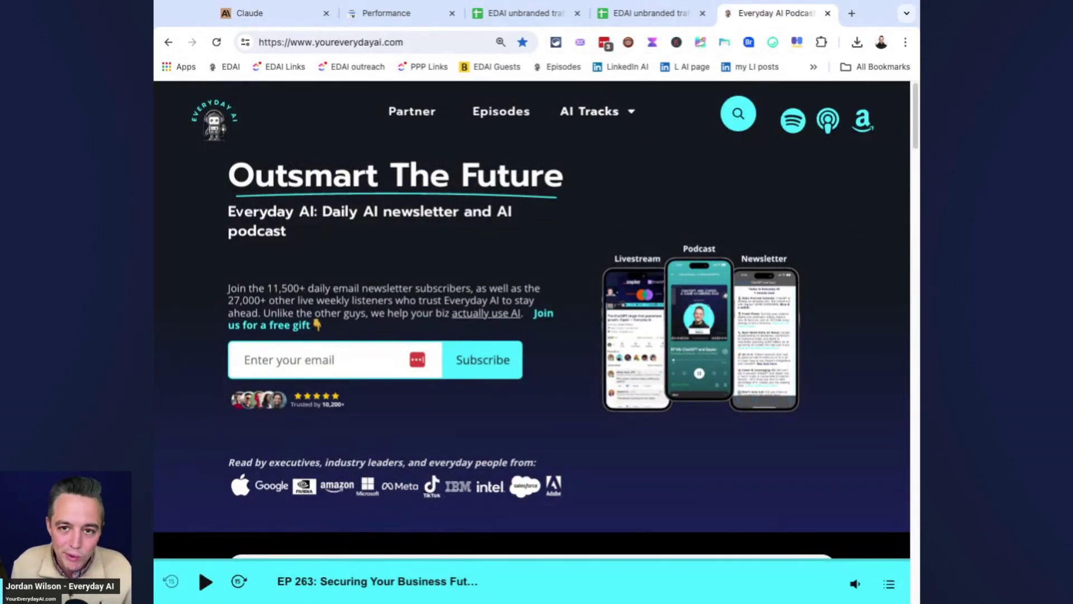